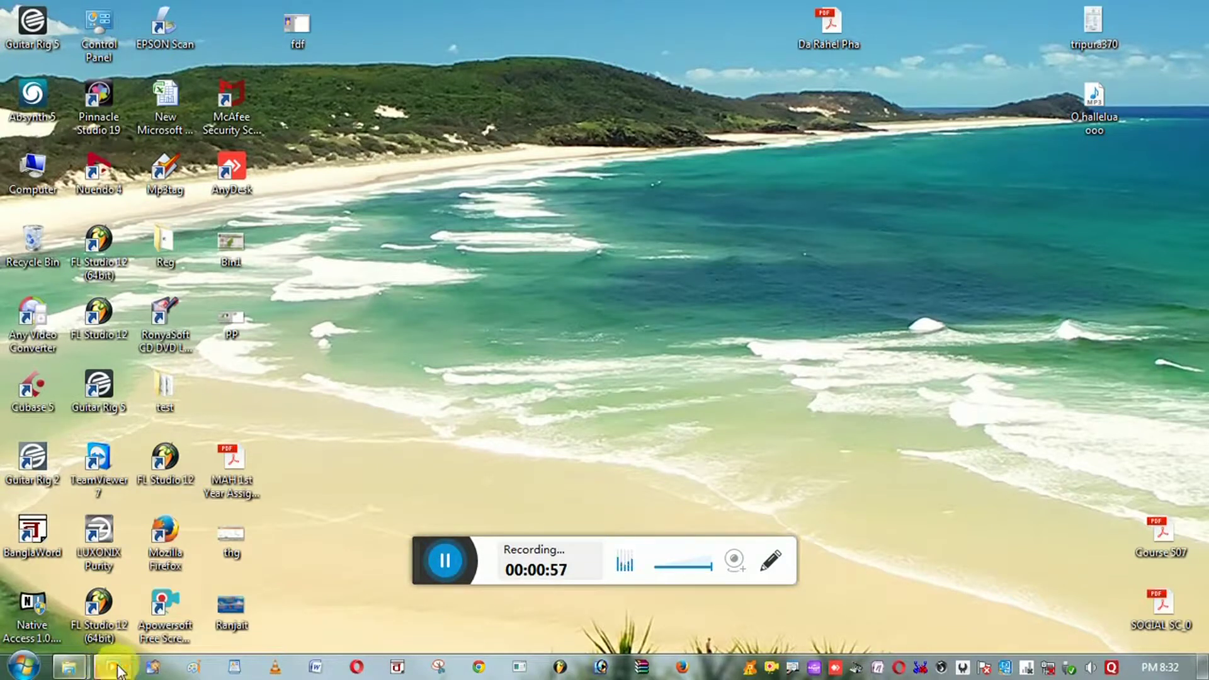
- Inspect the Run command option in the Start menu customization settings, and close the properties dialogs without applying changes
click(23, 666)
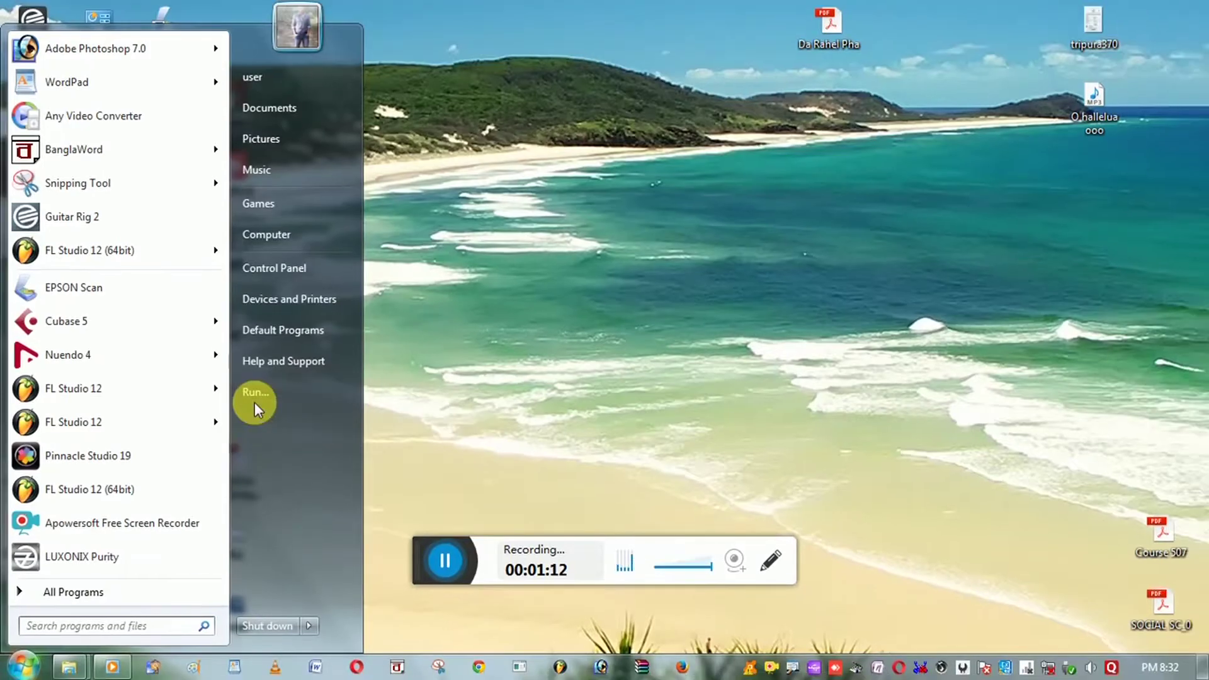
right_click(588, 275)
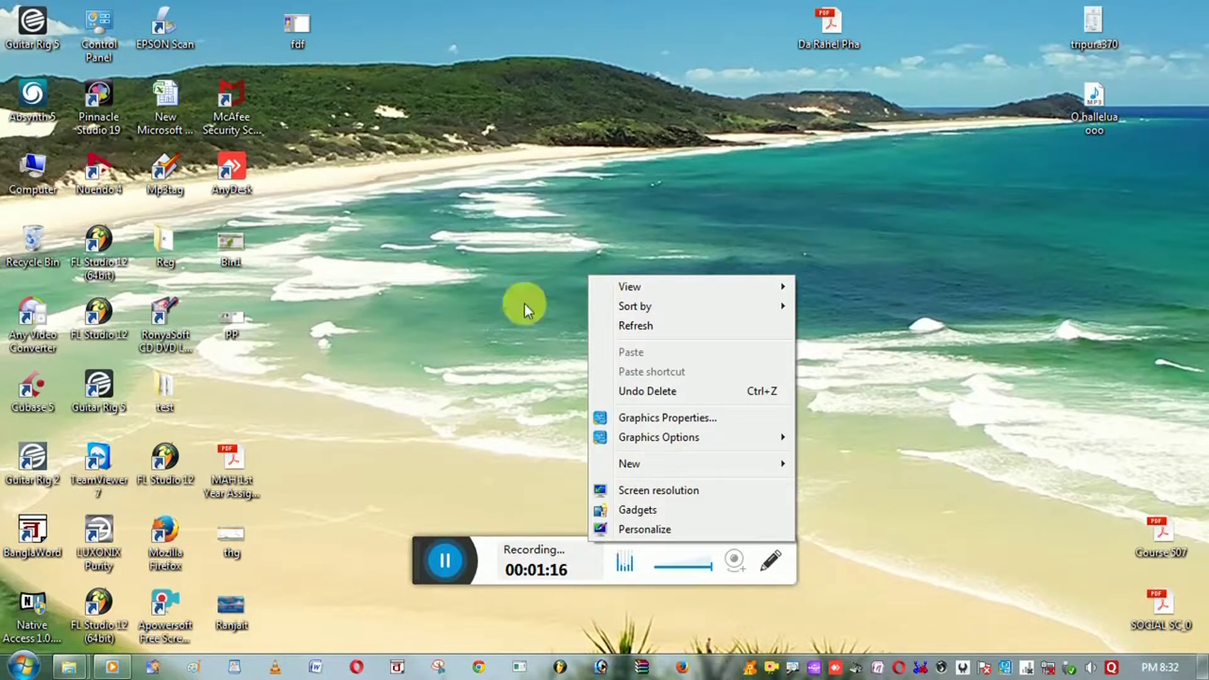
right_click(708, 669)
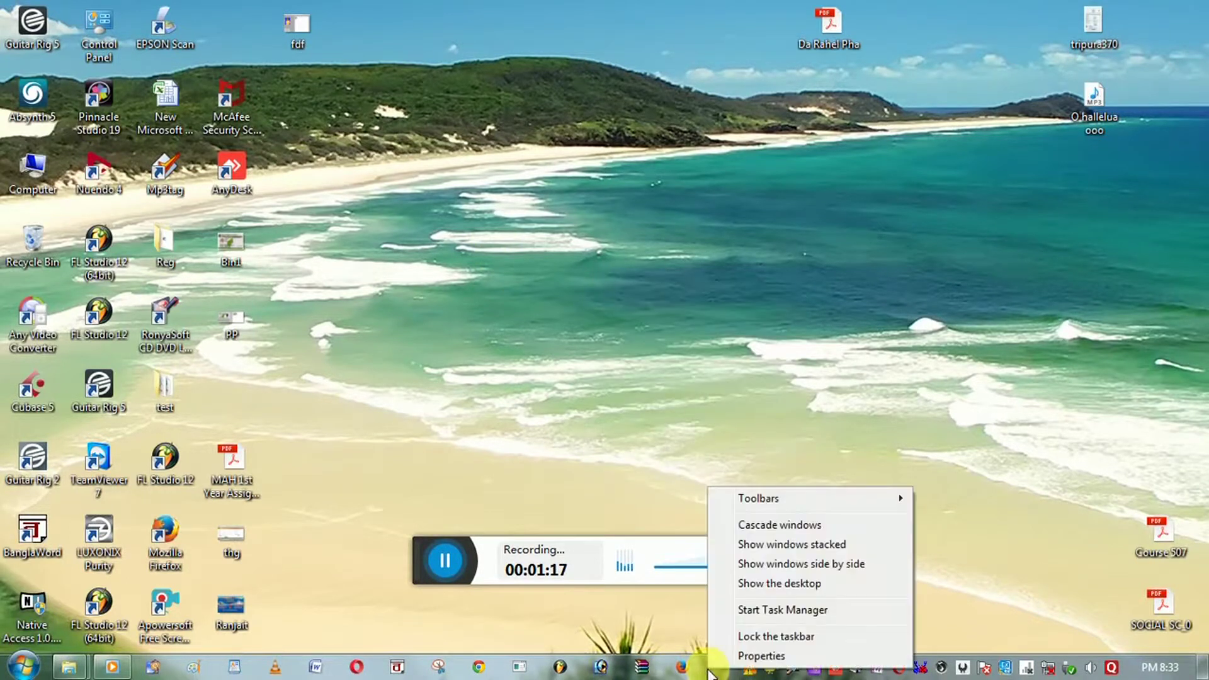
click(745, 656)
drag(210, 252, 345, 254)
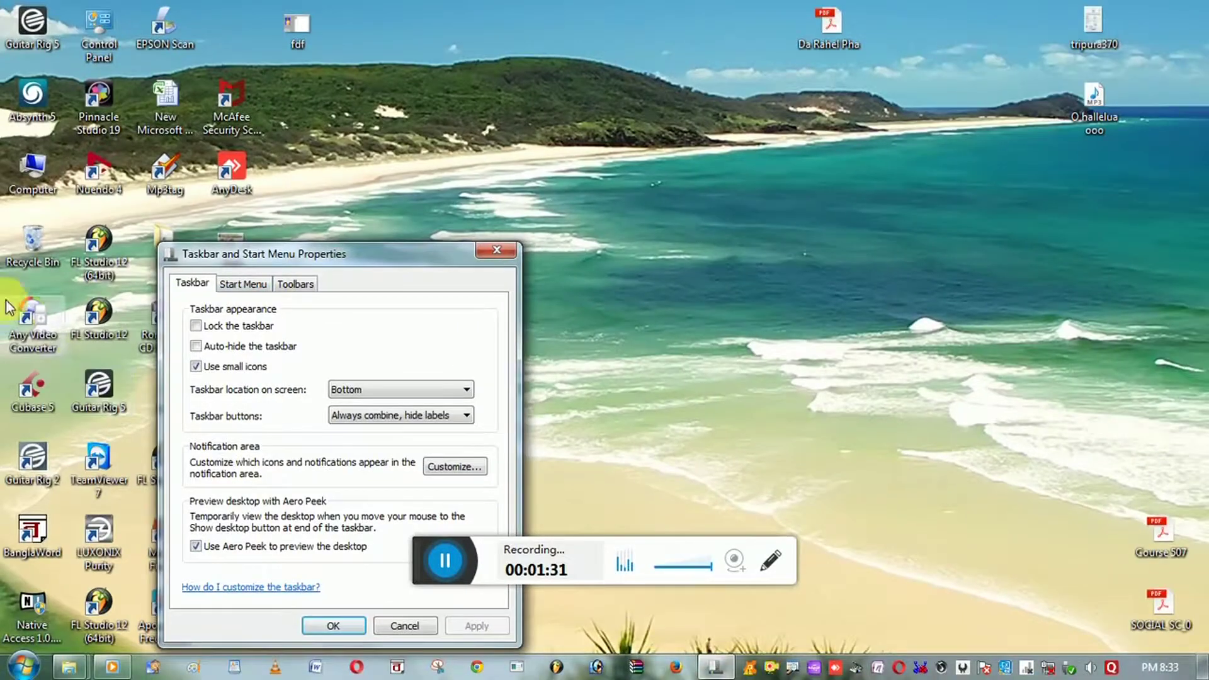
click(243, 284)
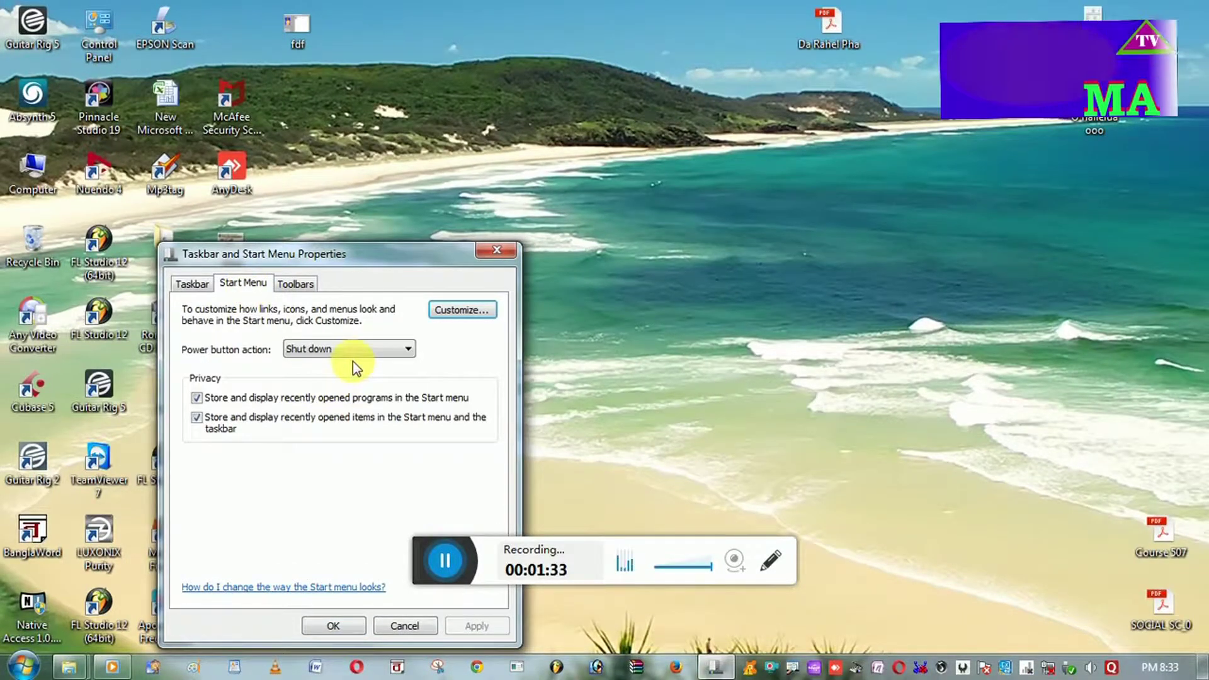
click(463, 310)
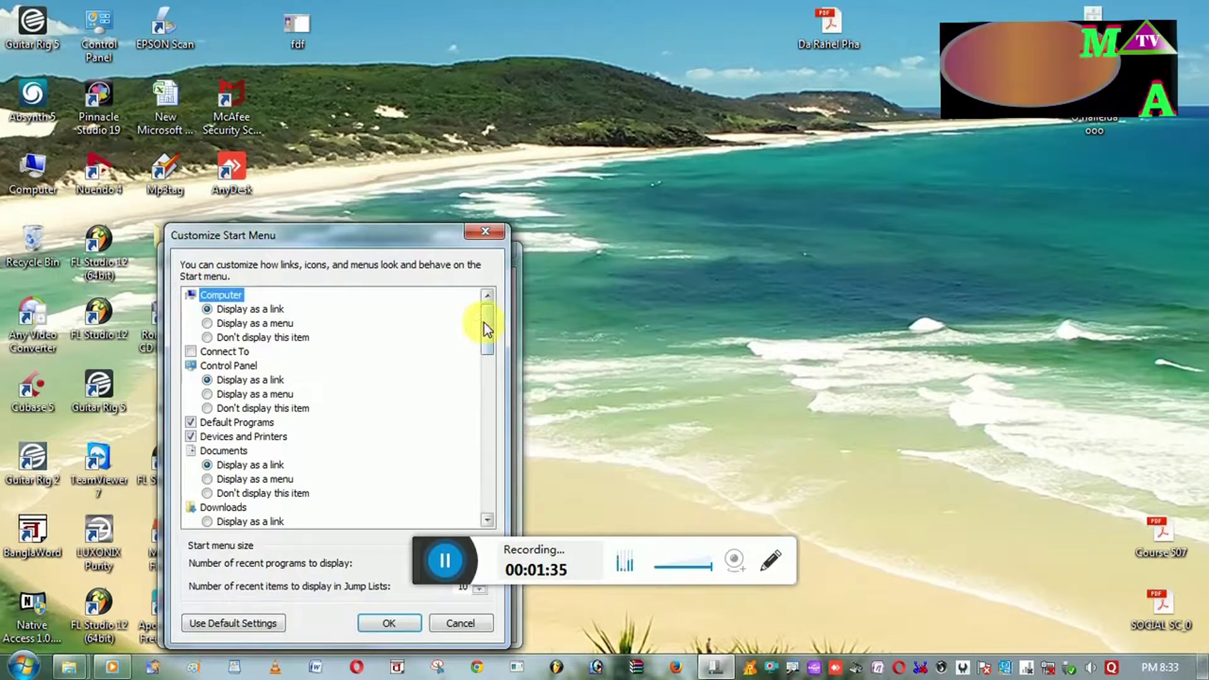
drag(484, 321, 475, 440)
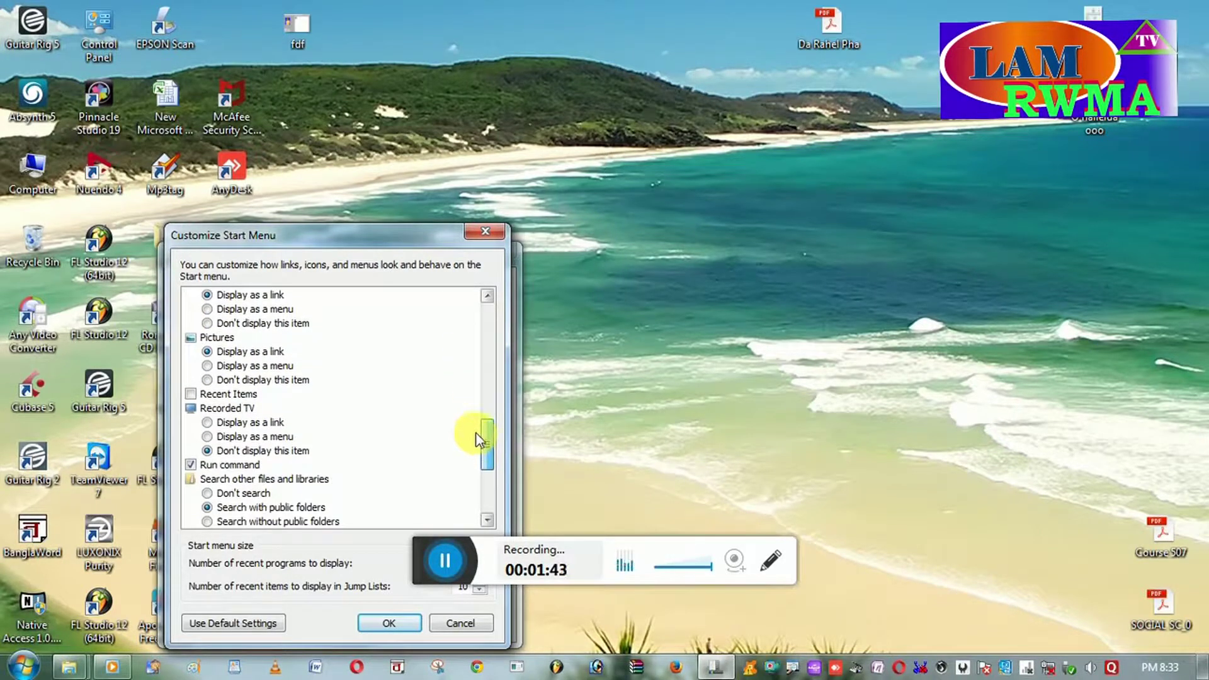
click(190, 466)
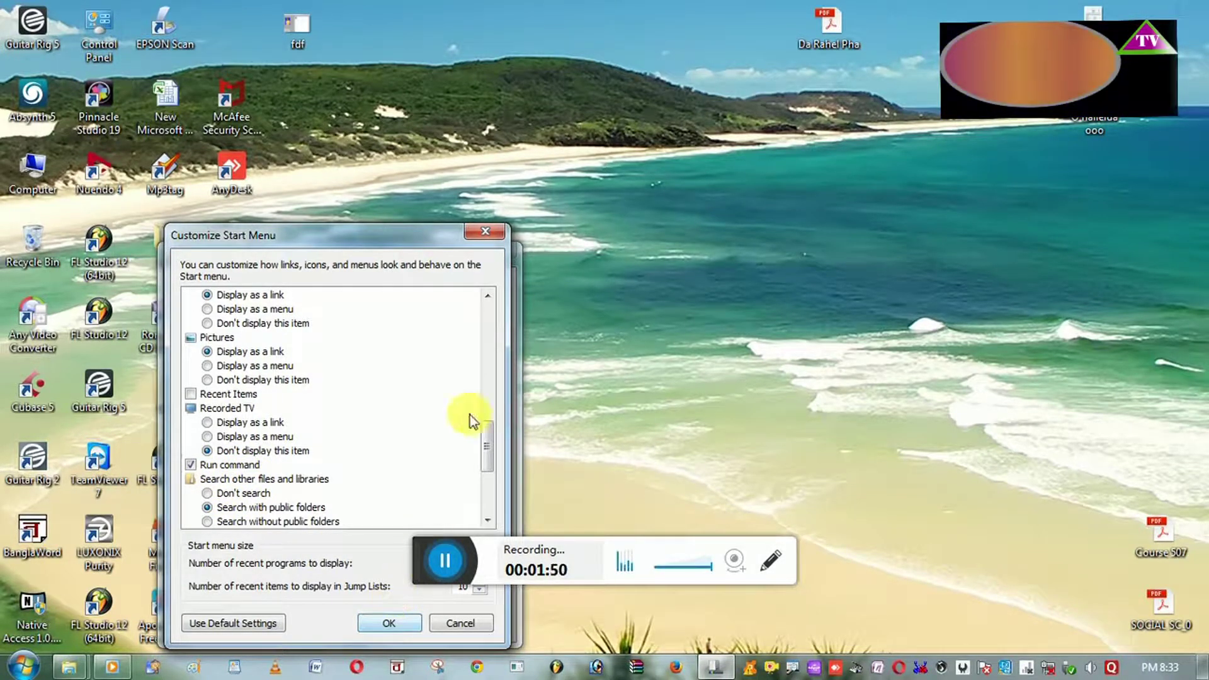
click(488, 233)
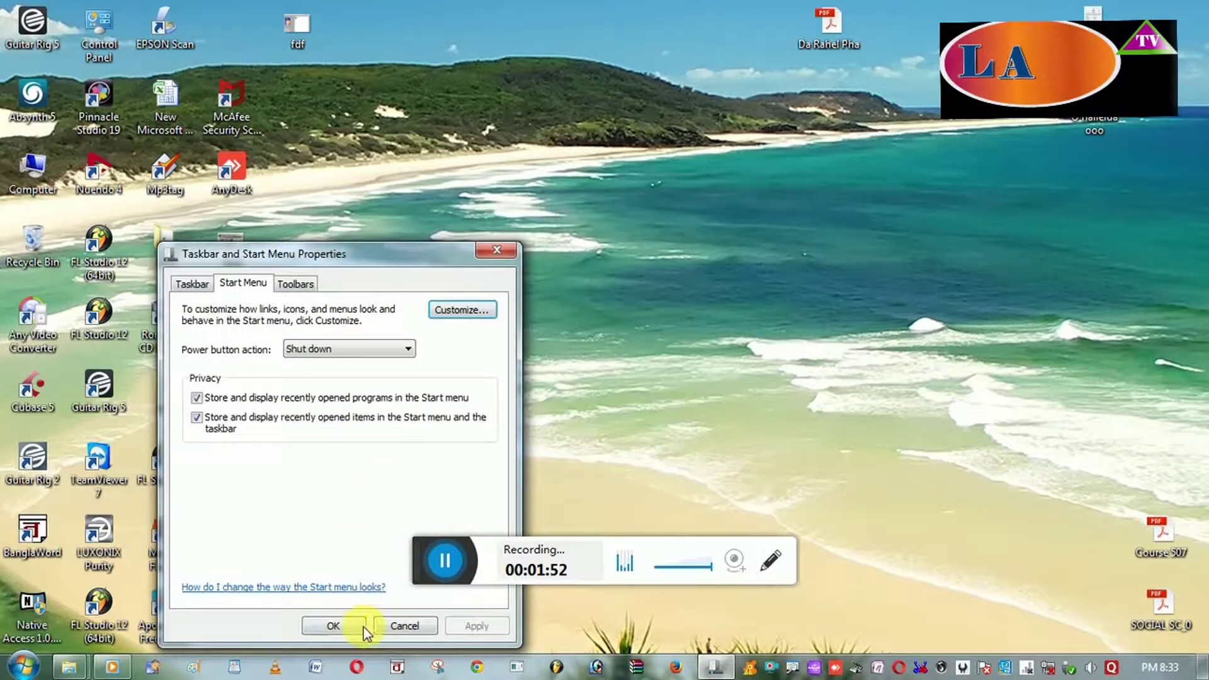
click(497, 250)
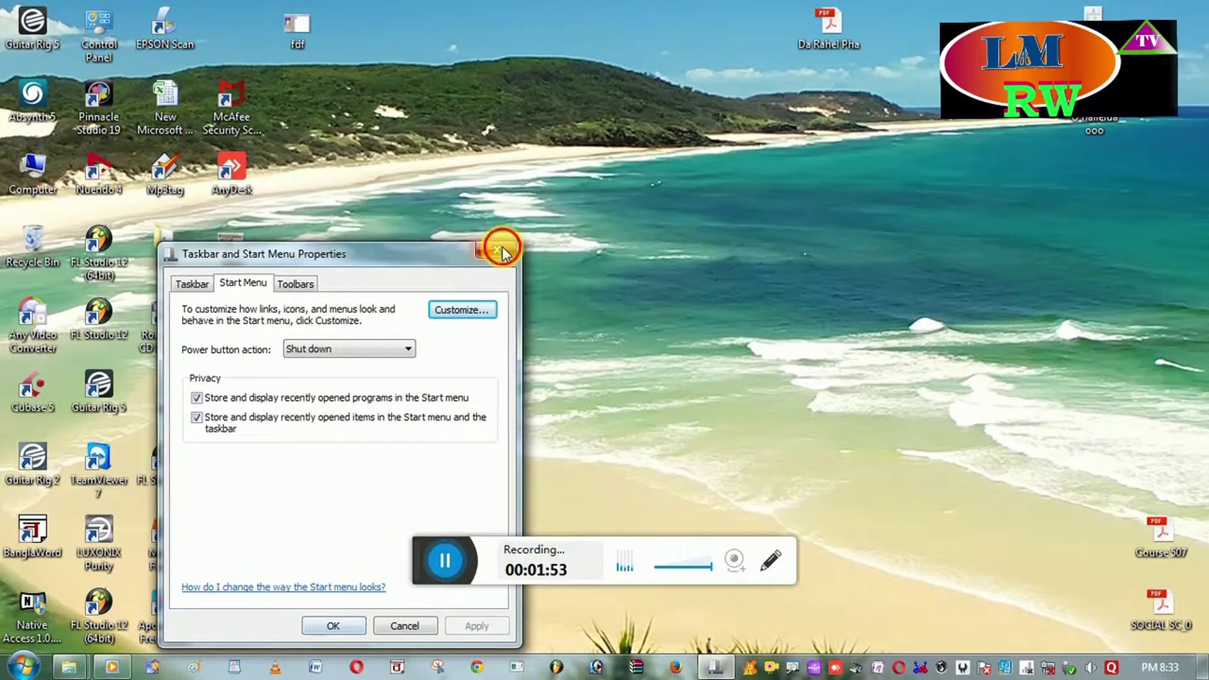
- Open the user's temporary files folder by running %temp% from the Run dialog
click(22, 666)
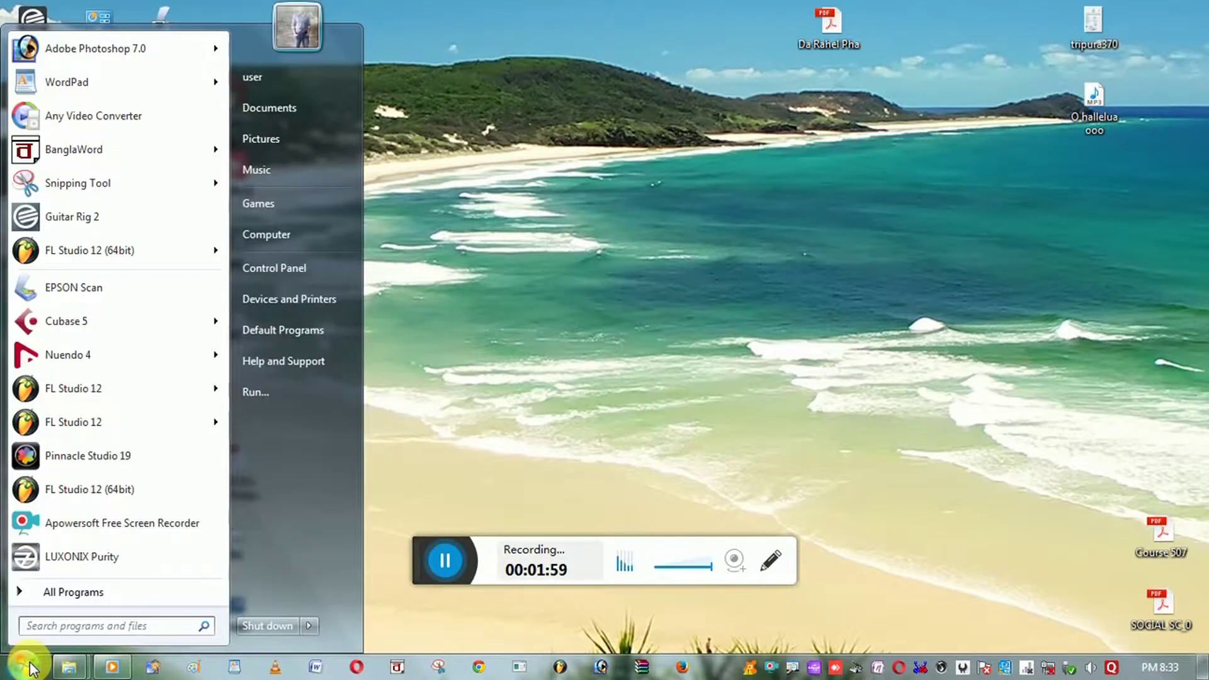
click(267, 392)
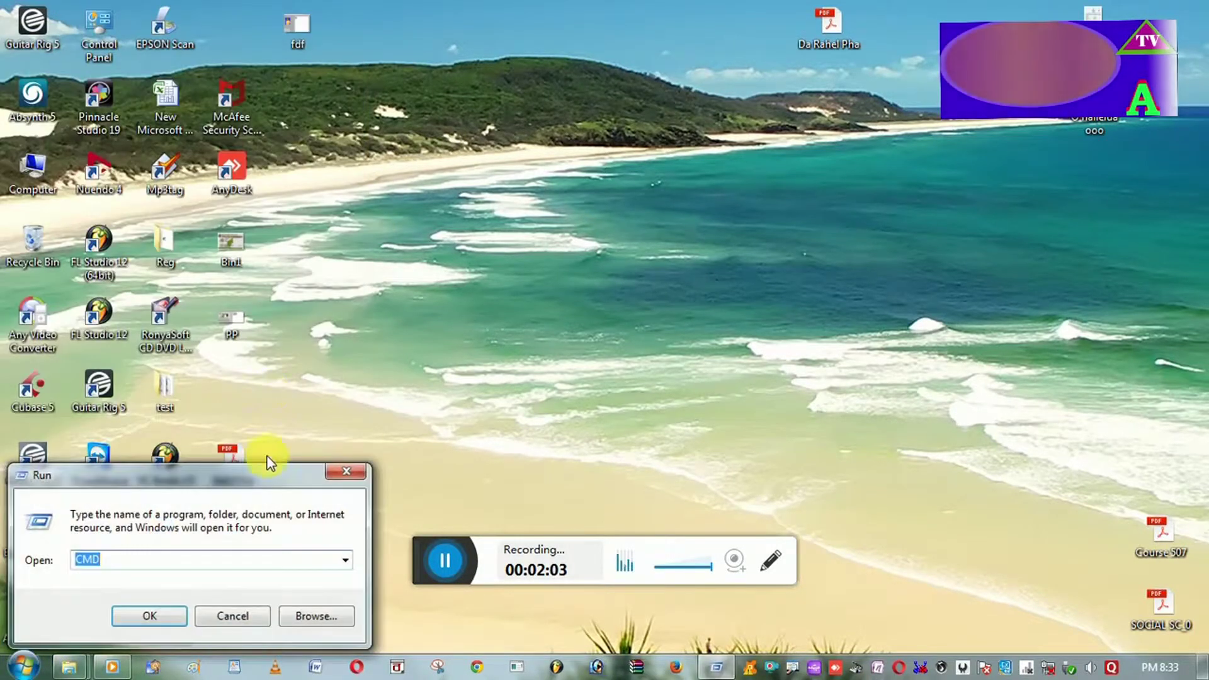
drag(251, 484, 391, 413)
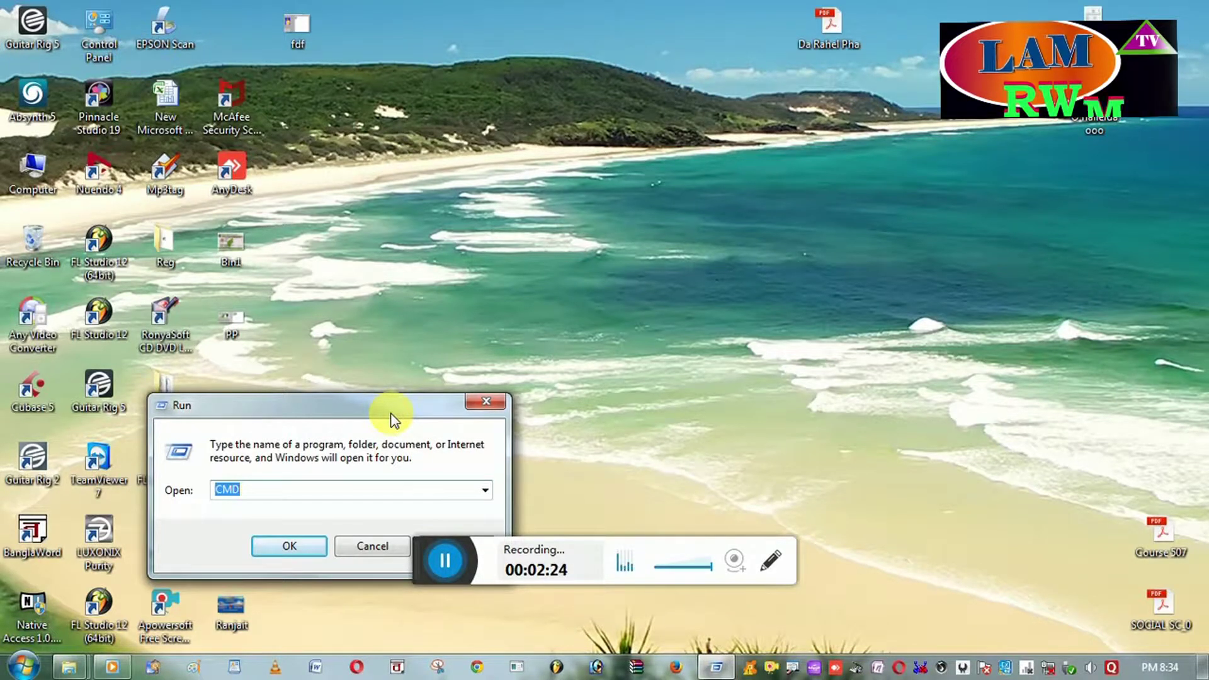
text(%)
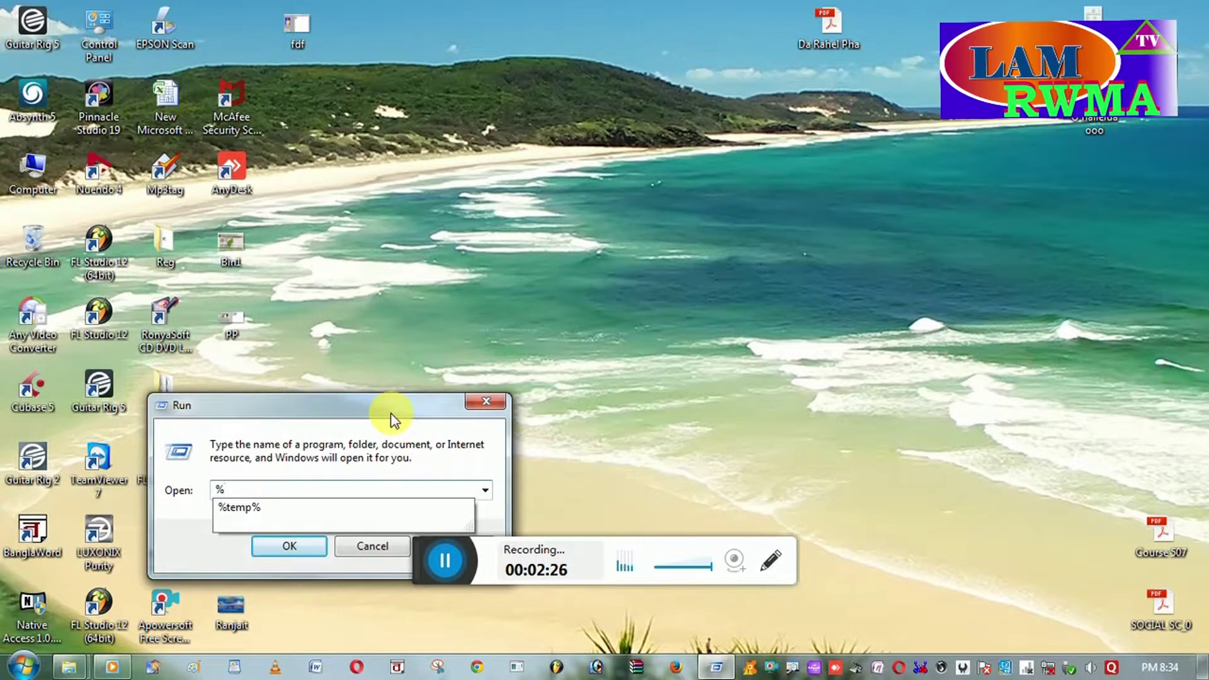
text(te)
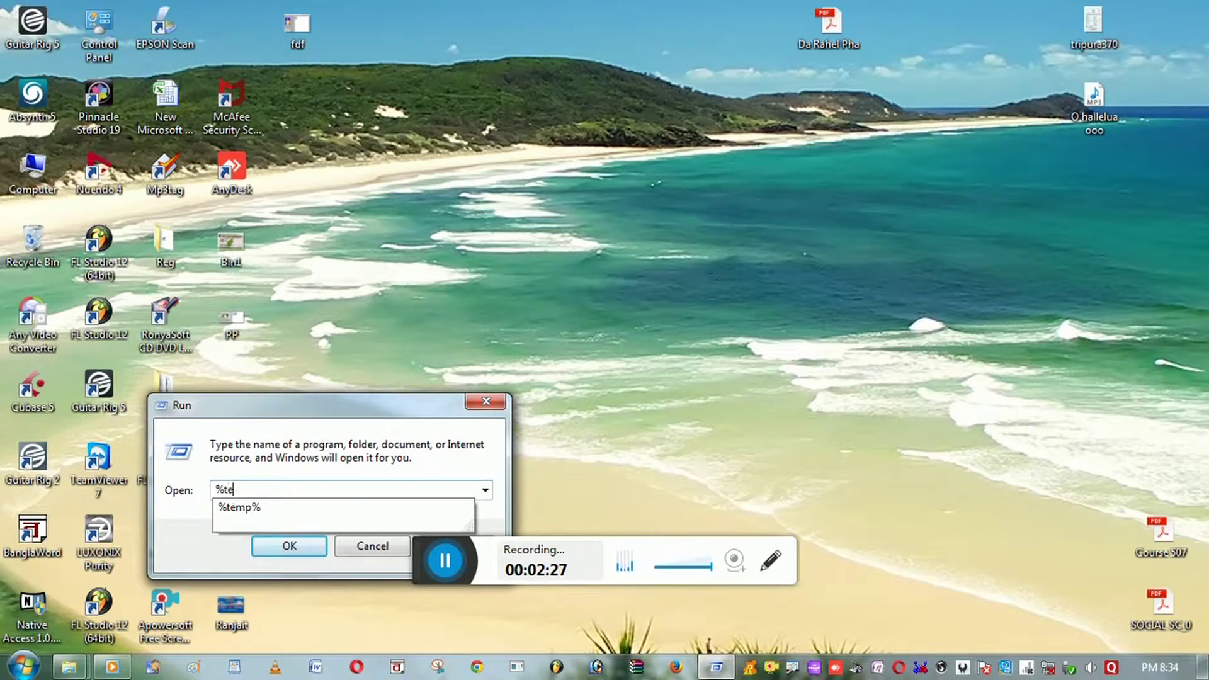
text(mp%)
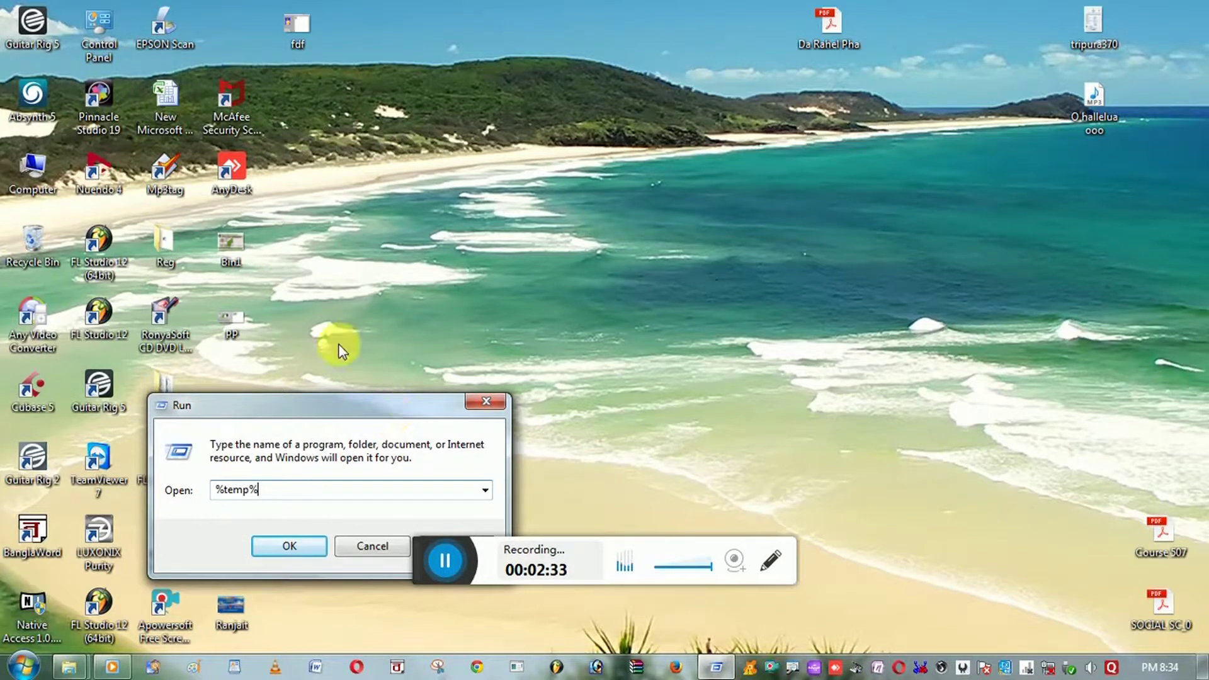
click(274, 541)
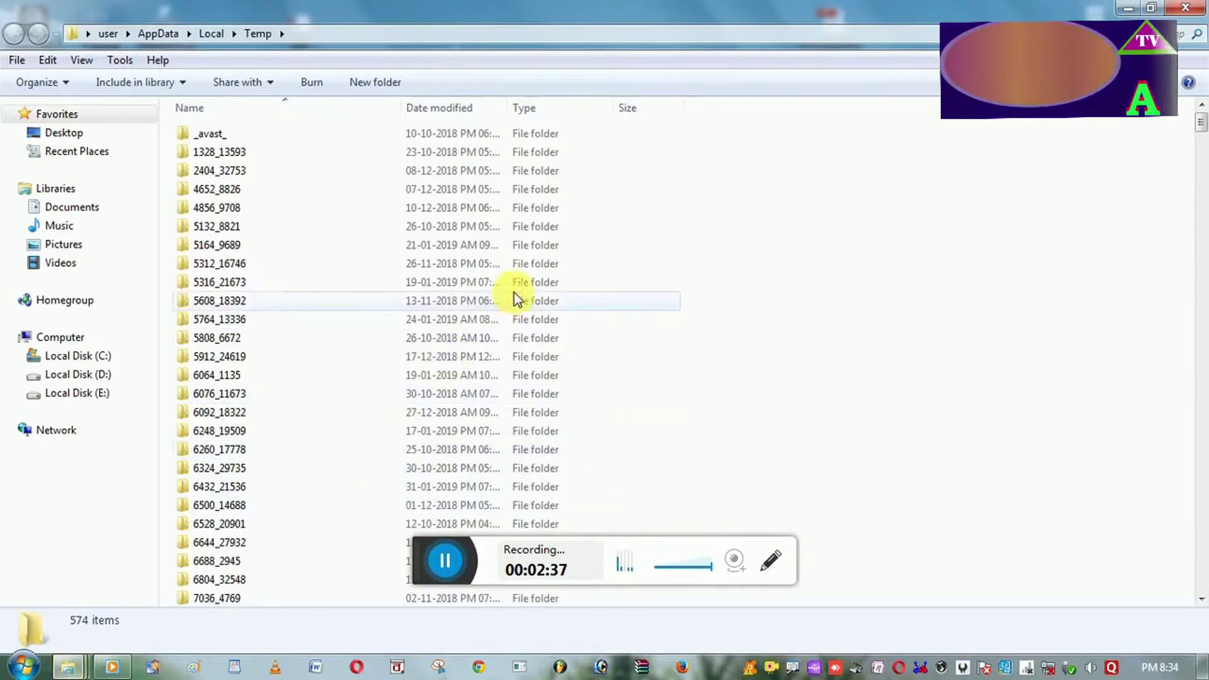
- Permanently delete all items in the Temp folder, dismissing the file-in-use prompt, and return to a refreshed desktop
scroll(540, 242, down, 2)
scroll(537, 240, down, 4)
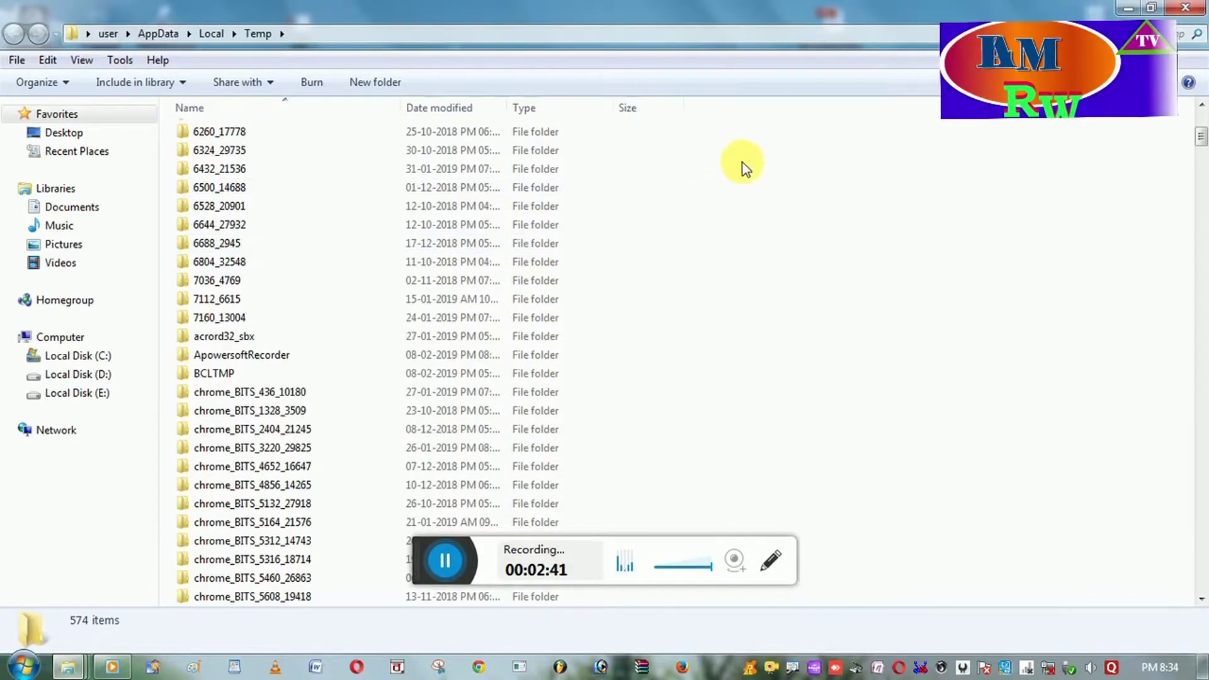
drag(770, 153, 354, 499)
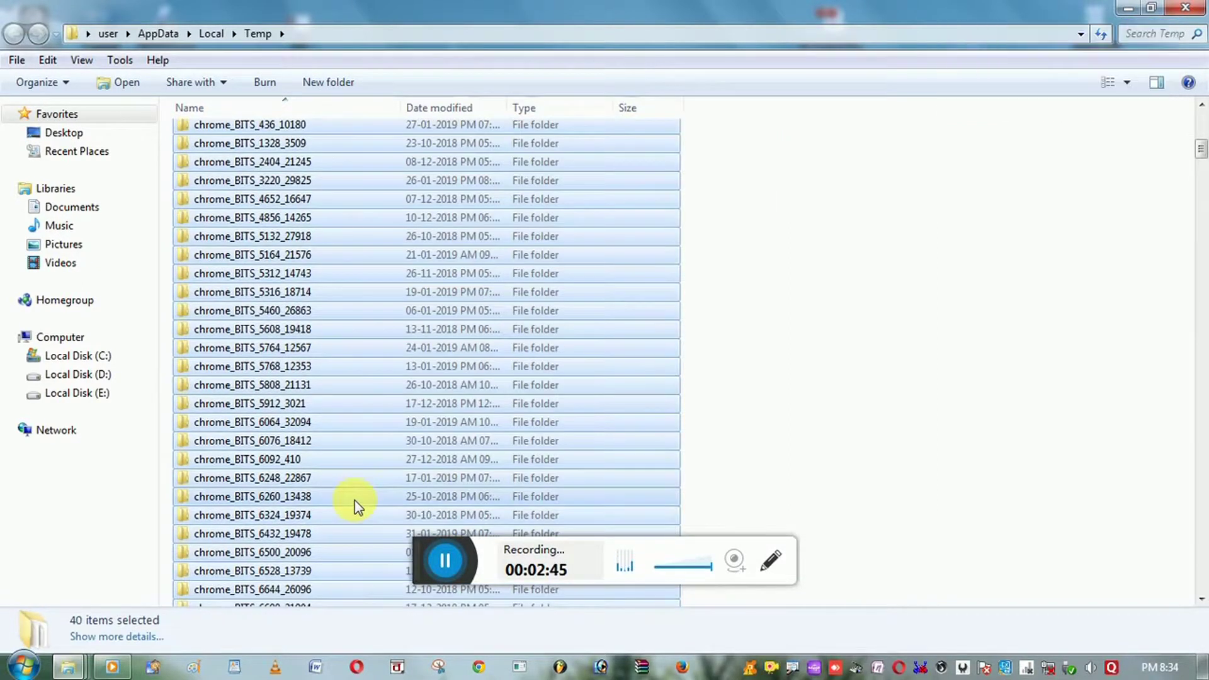
key(ctrl+a)
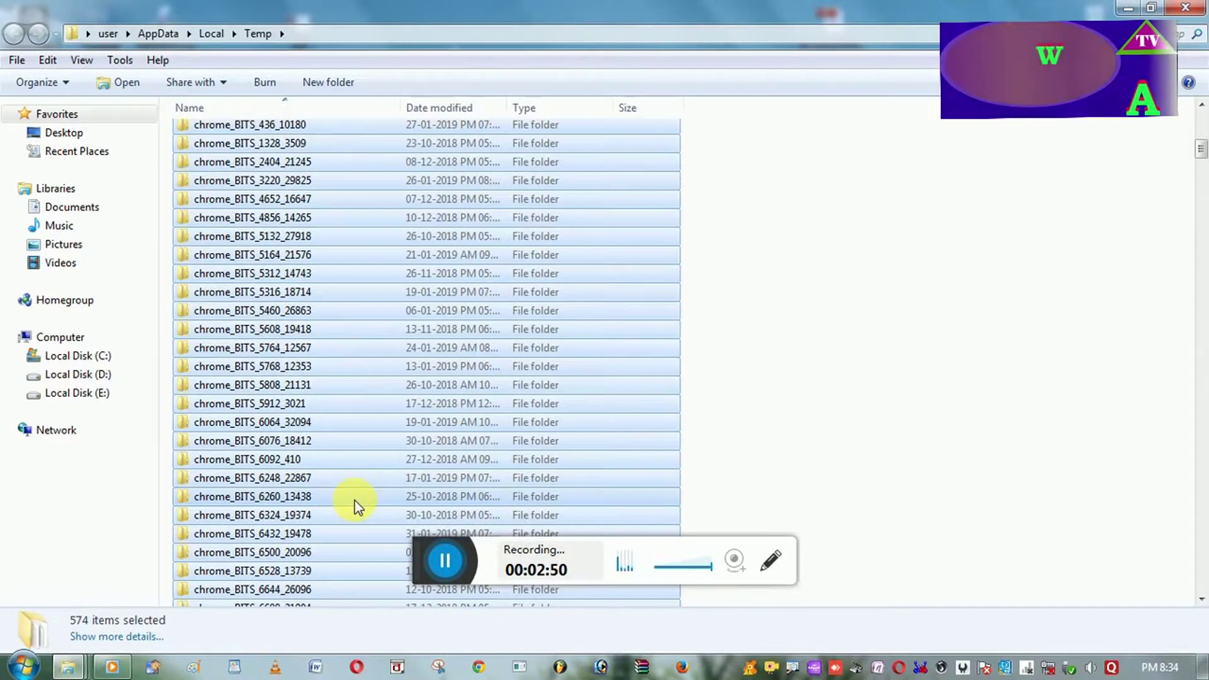
key(shift+Delete)
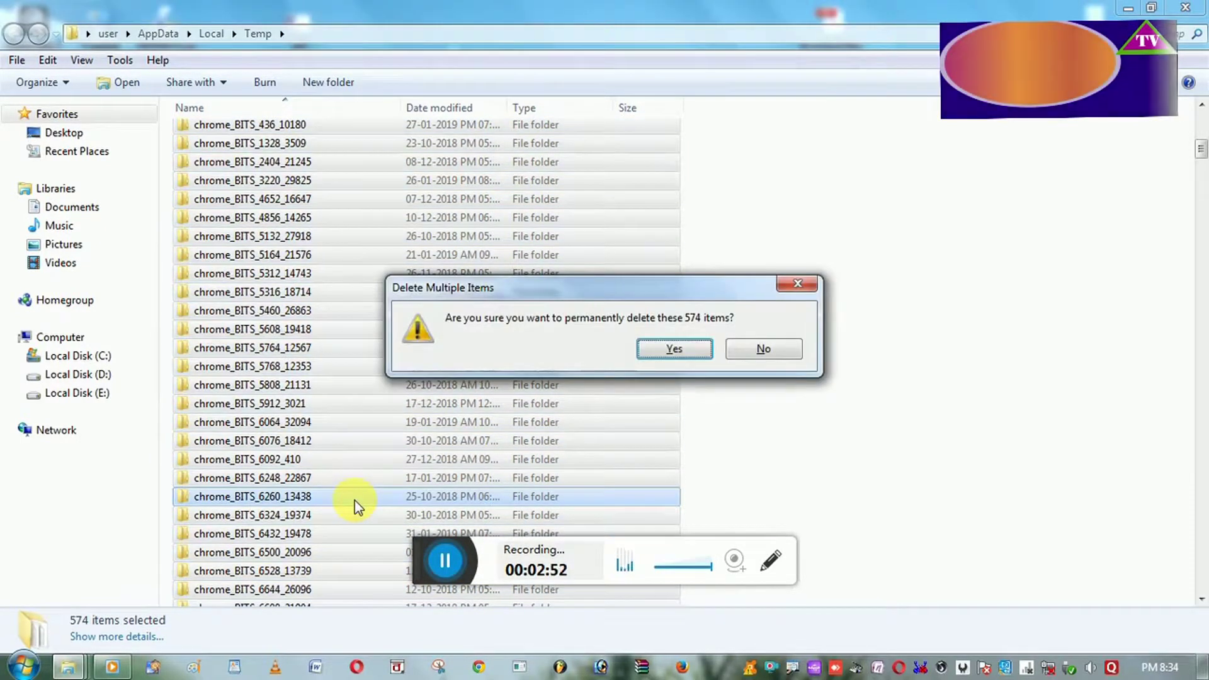
key(Return)
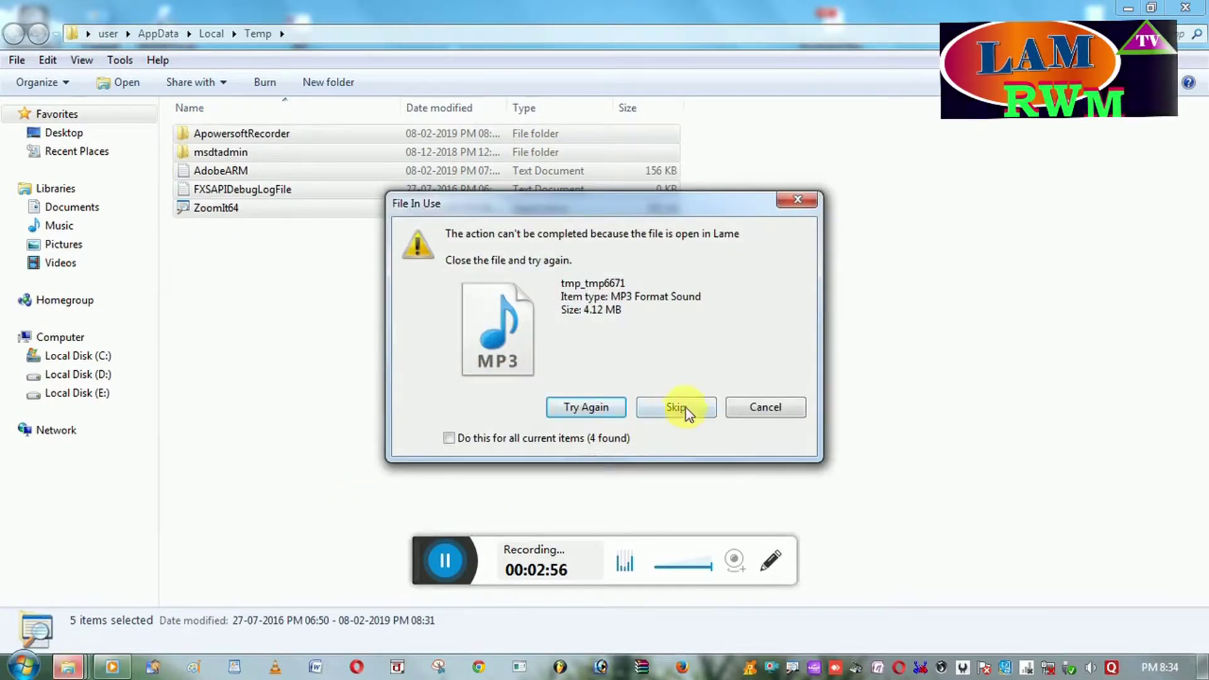
click(810, 199)
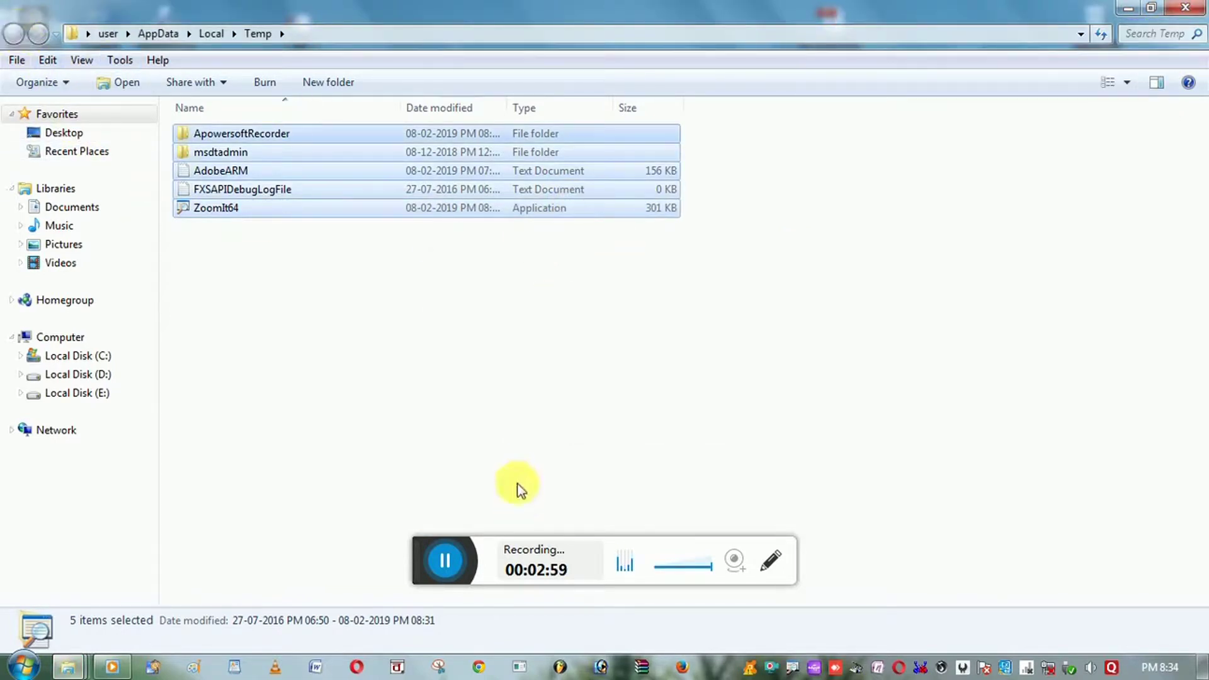
click(1195, 8)
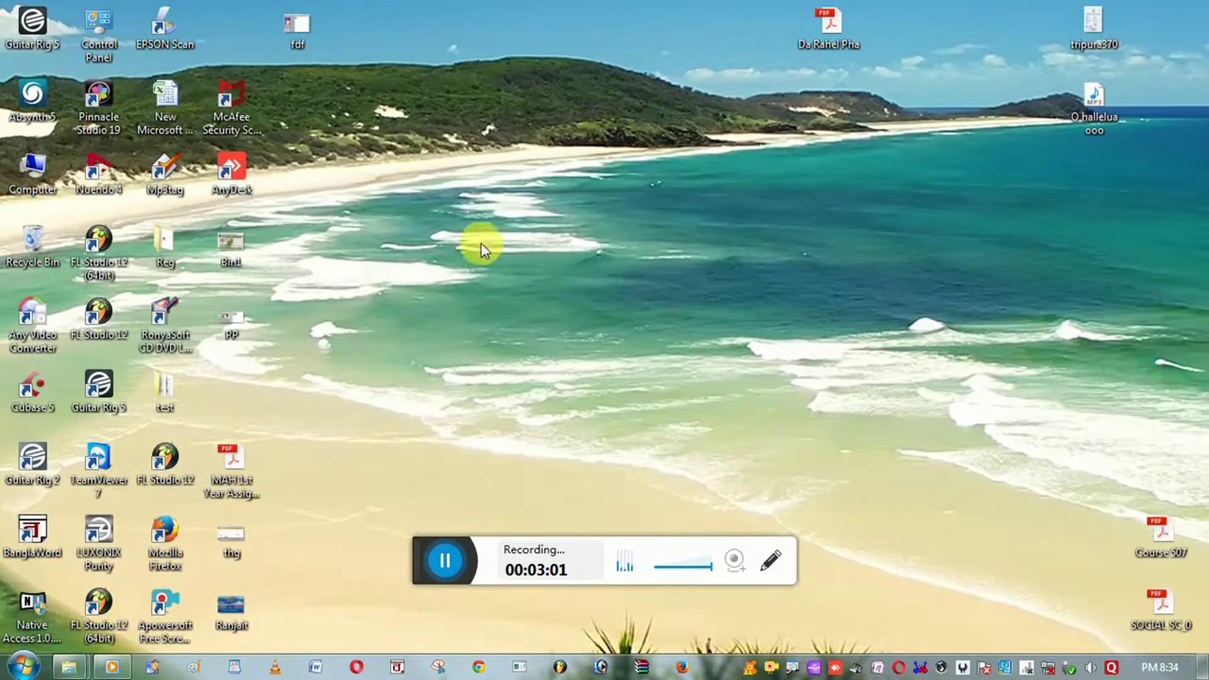
right_click(471, 228)
click(494, 273)
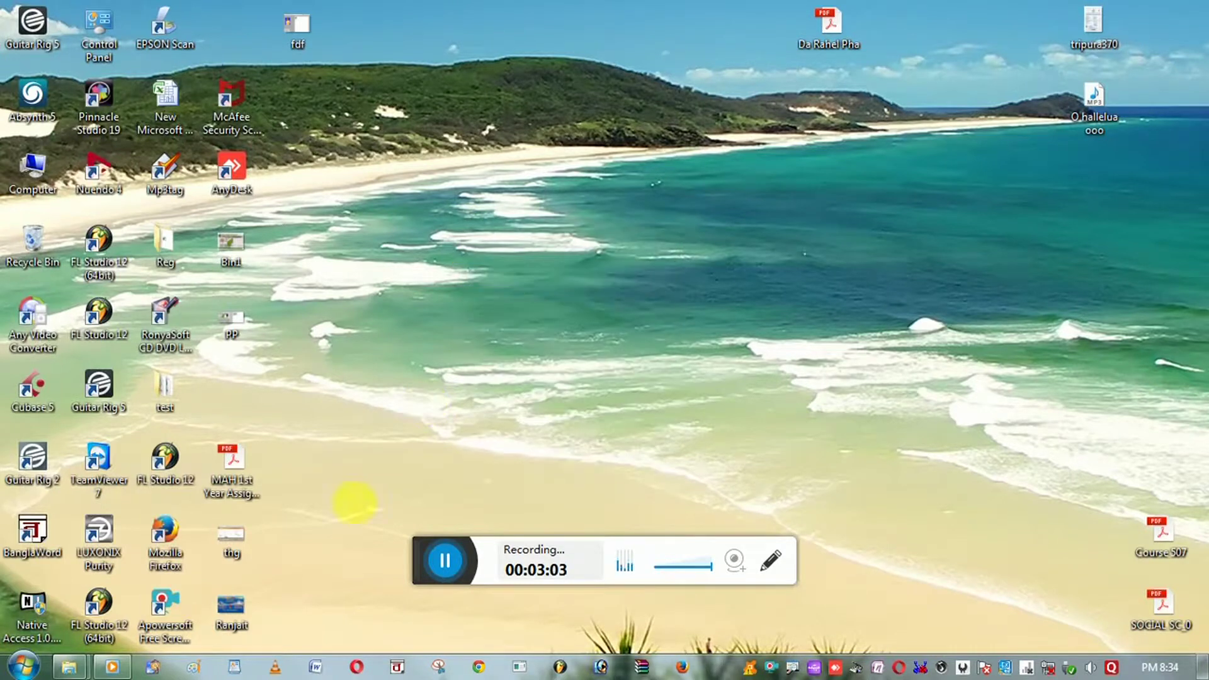
- Run temp from the Run dialog to view that folder's contents, and close its window
click(24, 665)
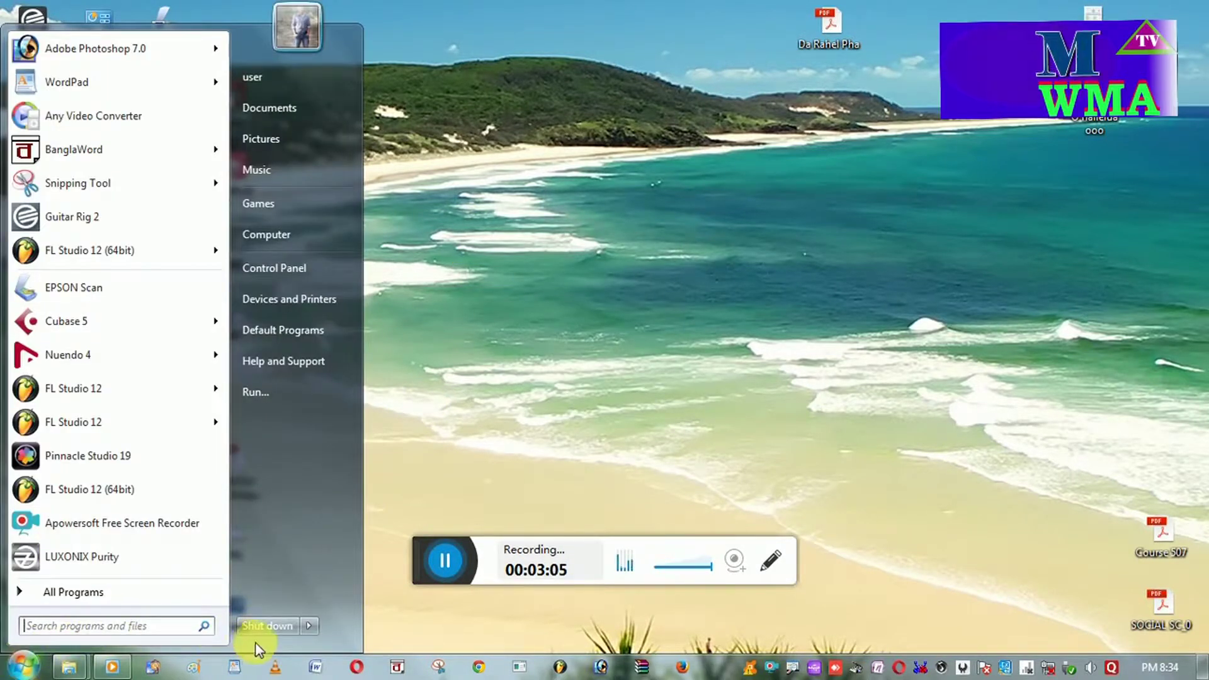
click(282, 391)
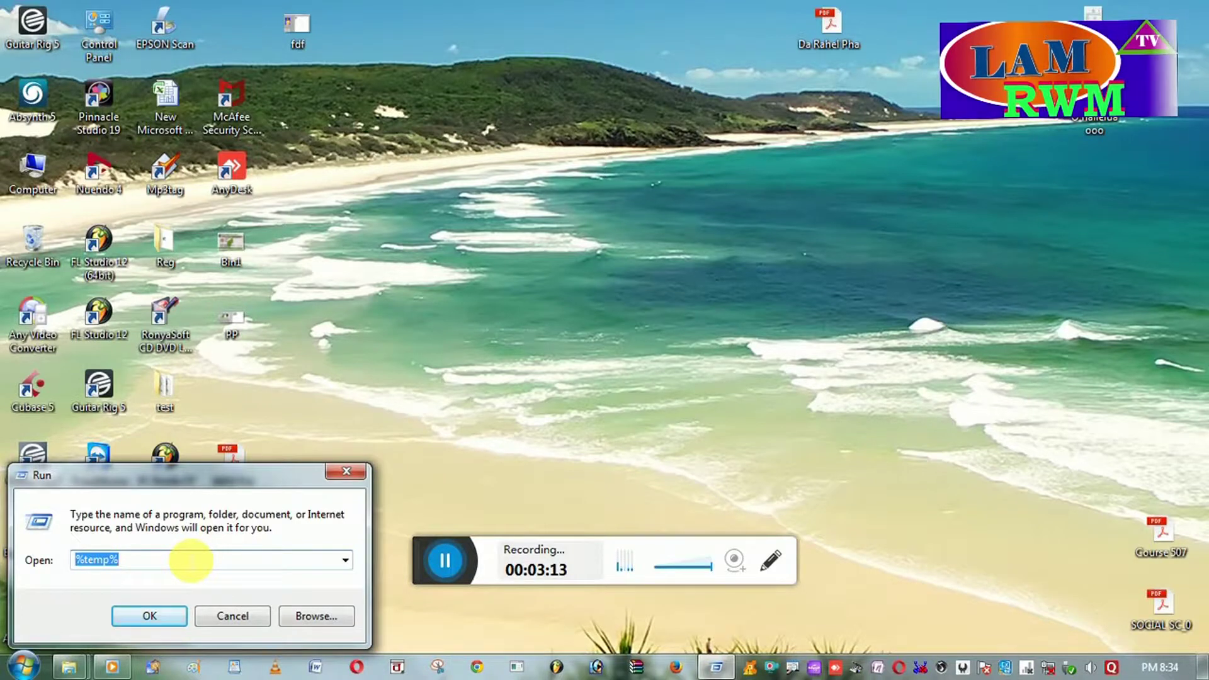
text(te)
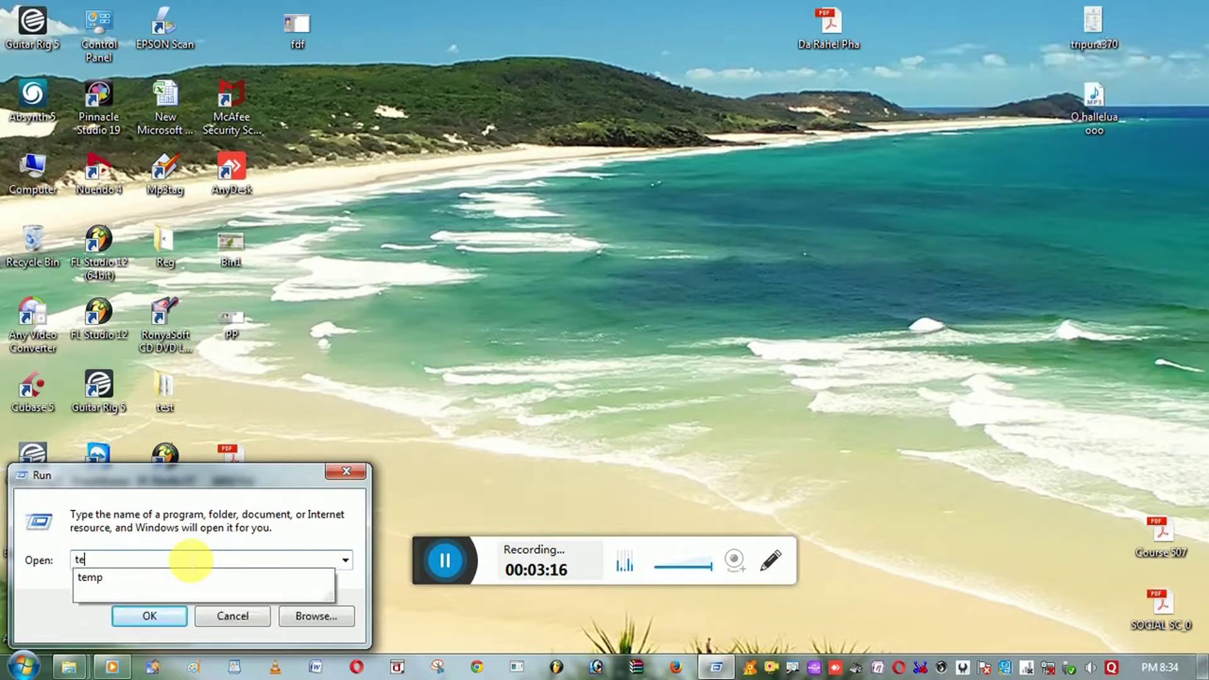
text(mp)
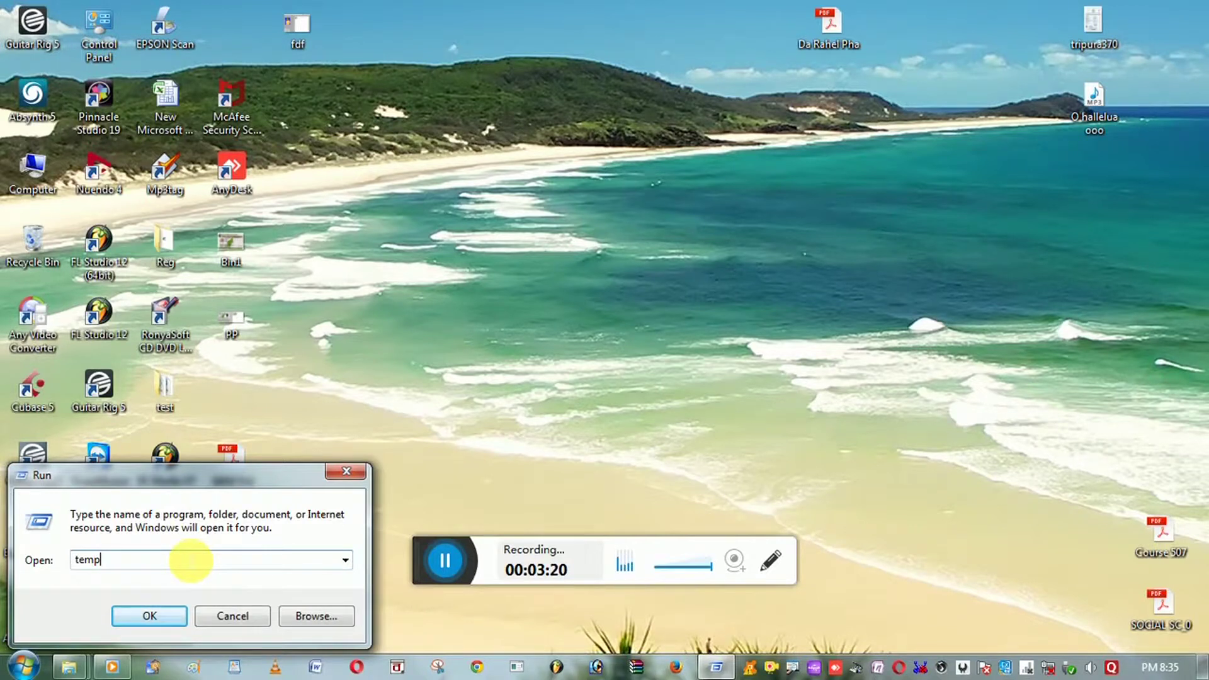
key(Return)
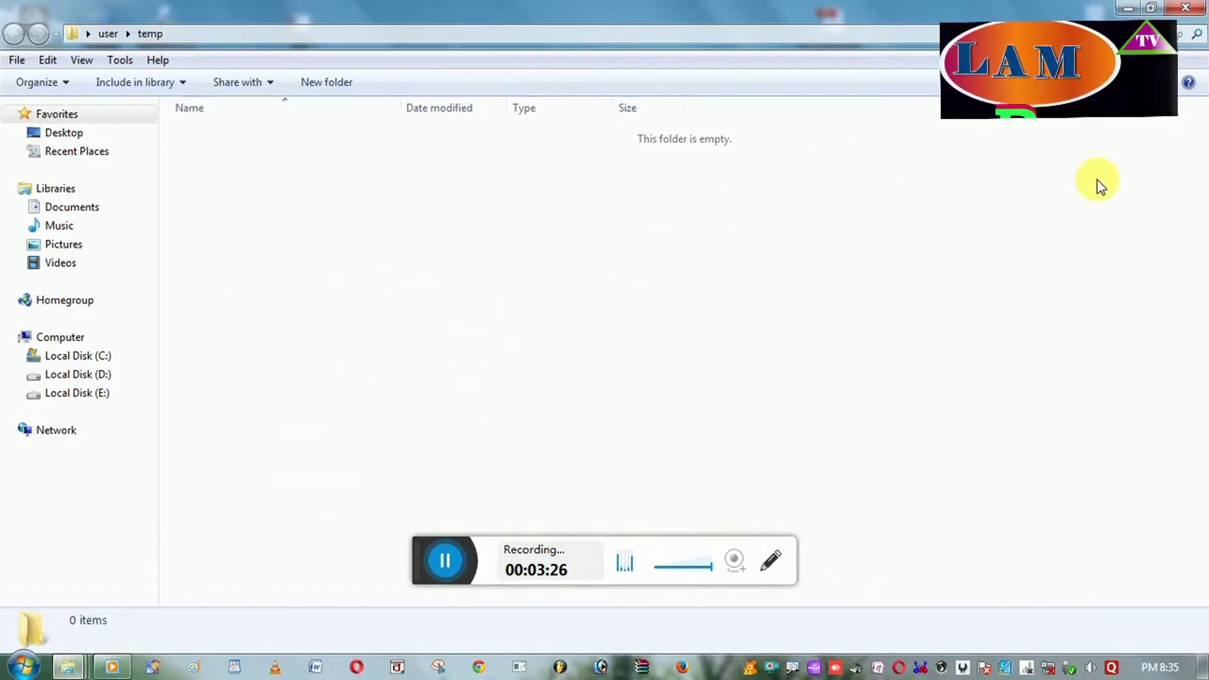
click(1192, 7)
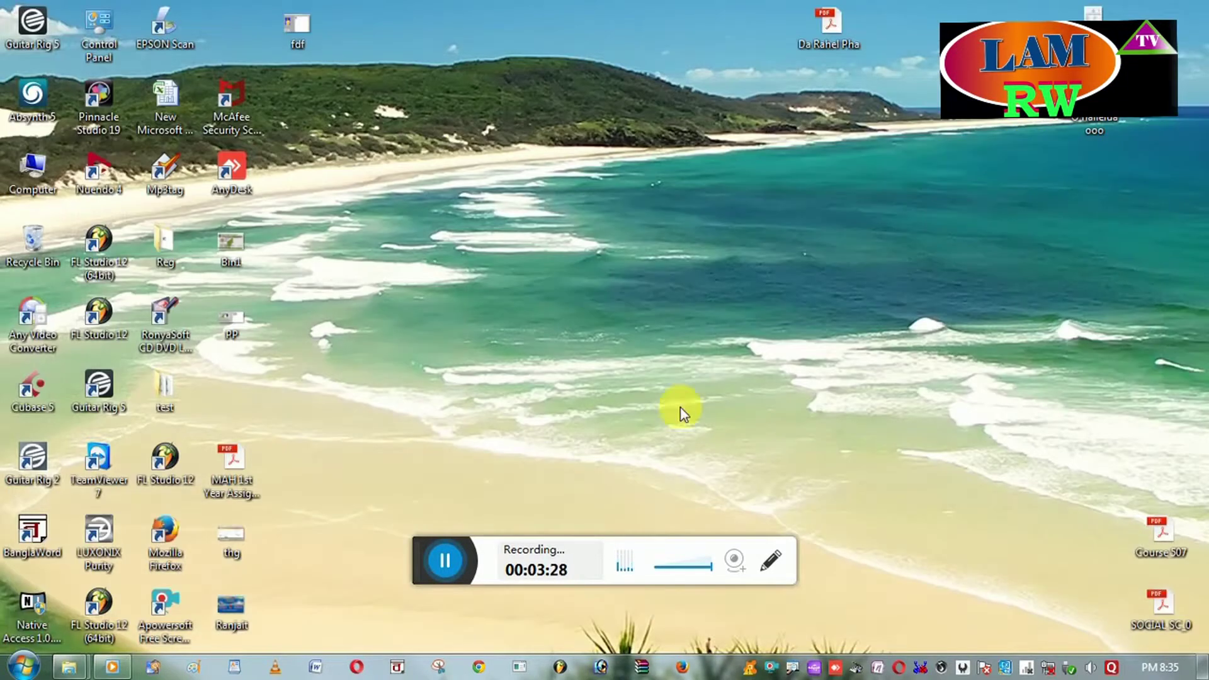
- Open the Recent items folder by running recent from the Run dialog
click(24, 665)
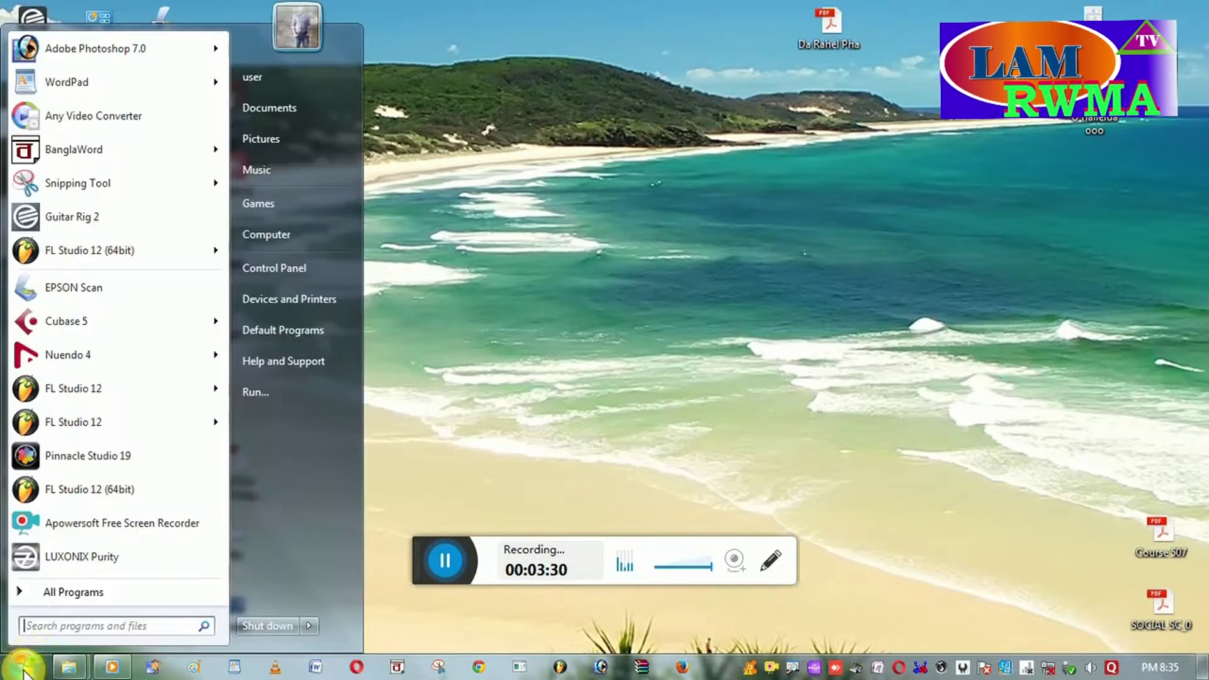
click(271, 384)
drag(240, 478, 409, 354)
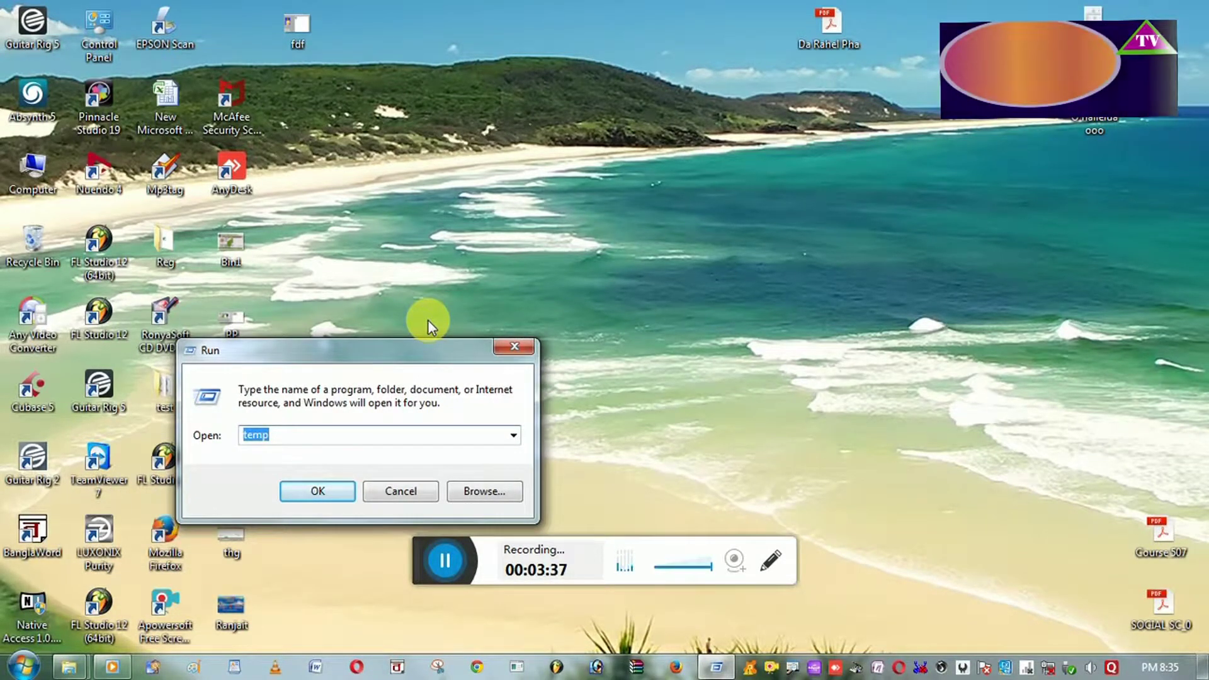
text(re)
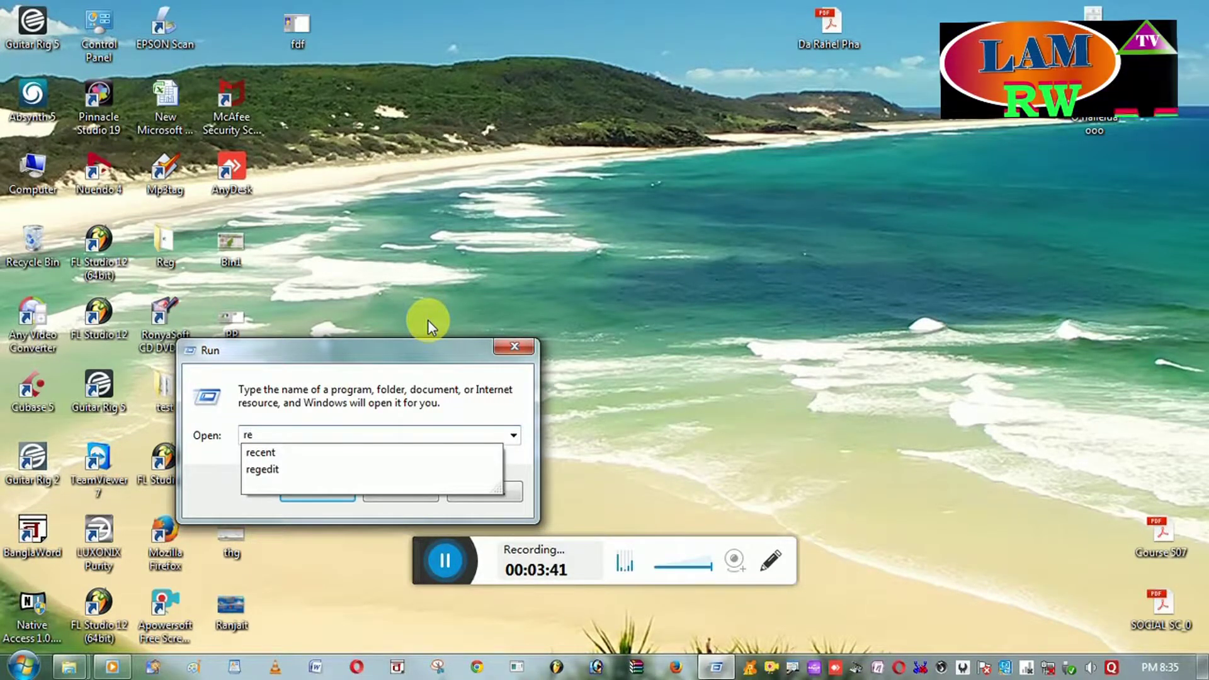
text(cent)
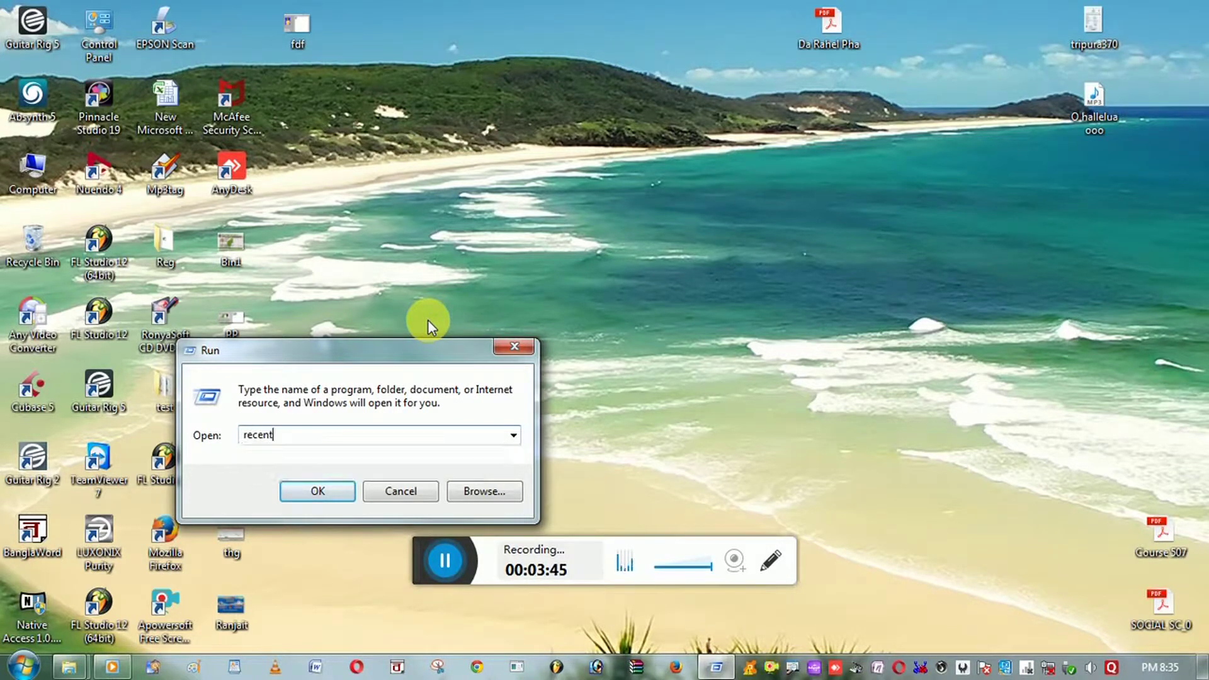
key(Return)
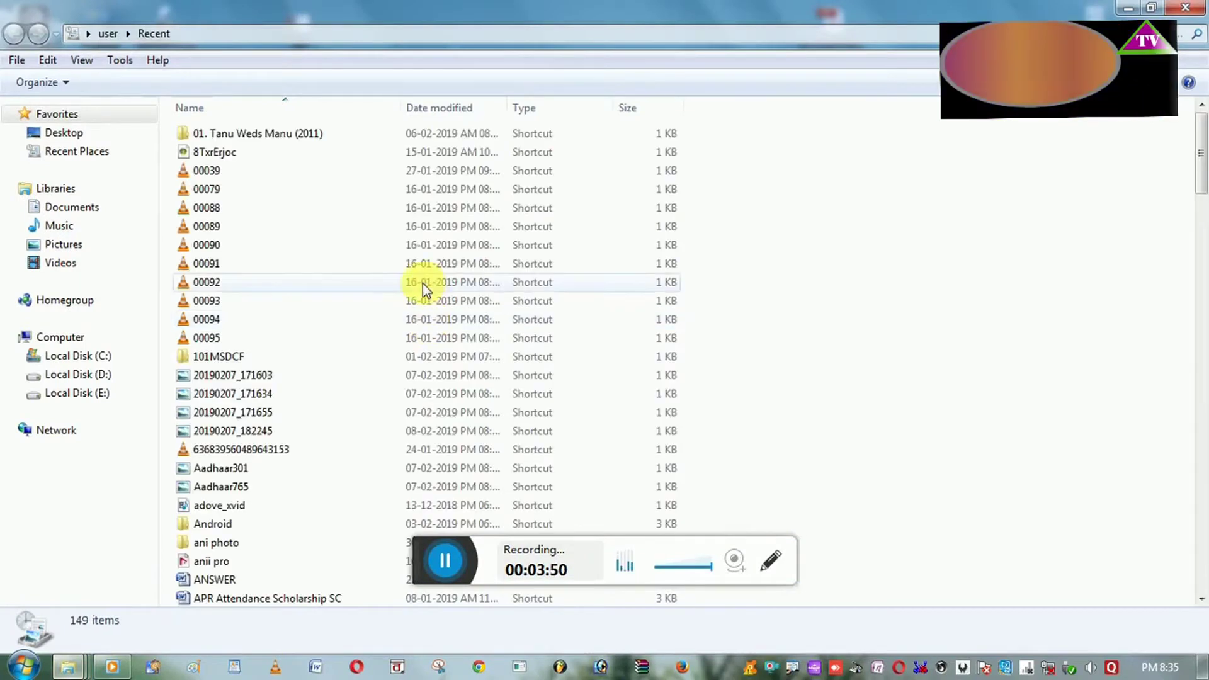
- Delete all shortcuts in the Recent folder, close its window and refresh the desktop
scroll(342, 511, down, 2)
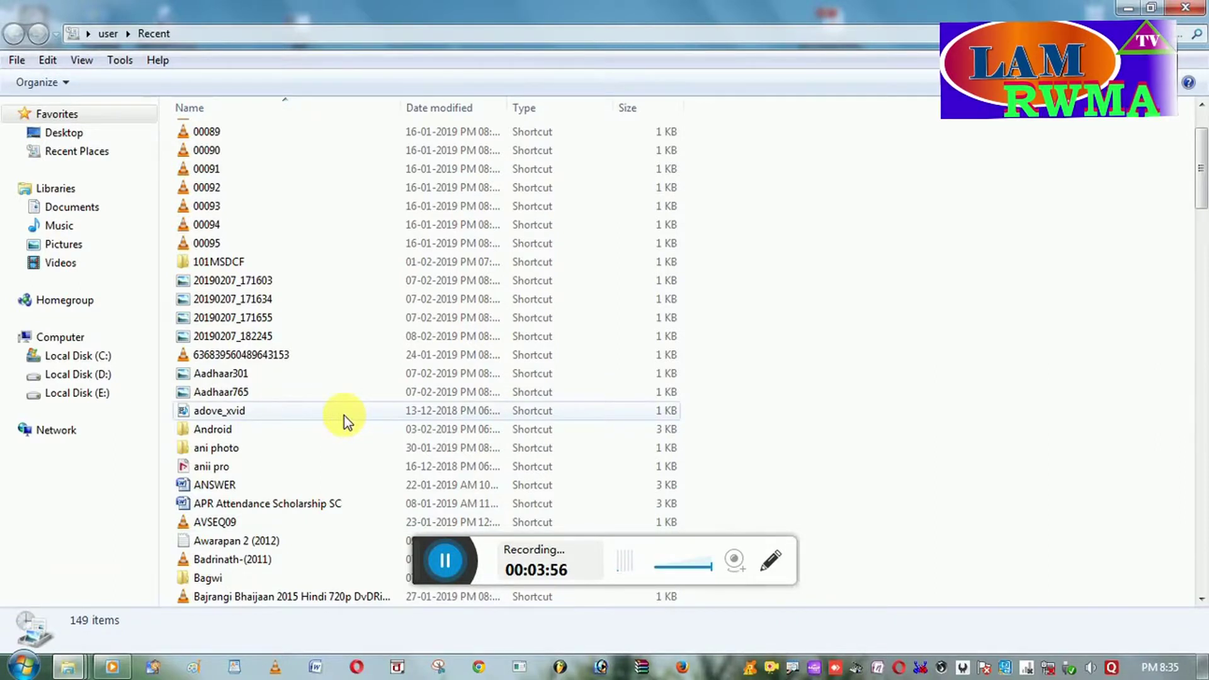
key(ctrl+a)
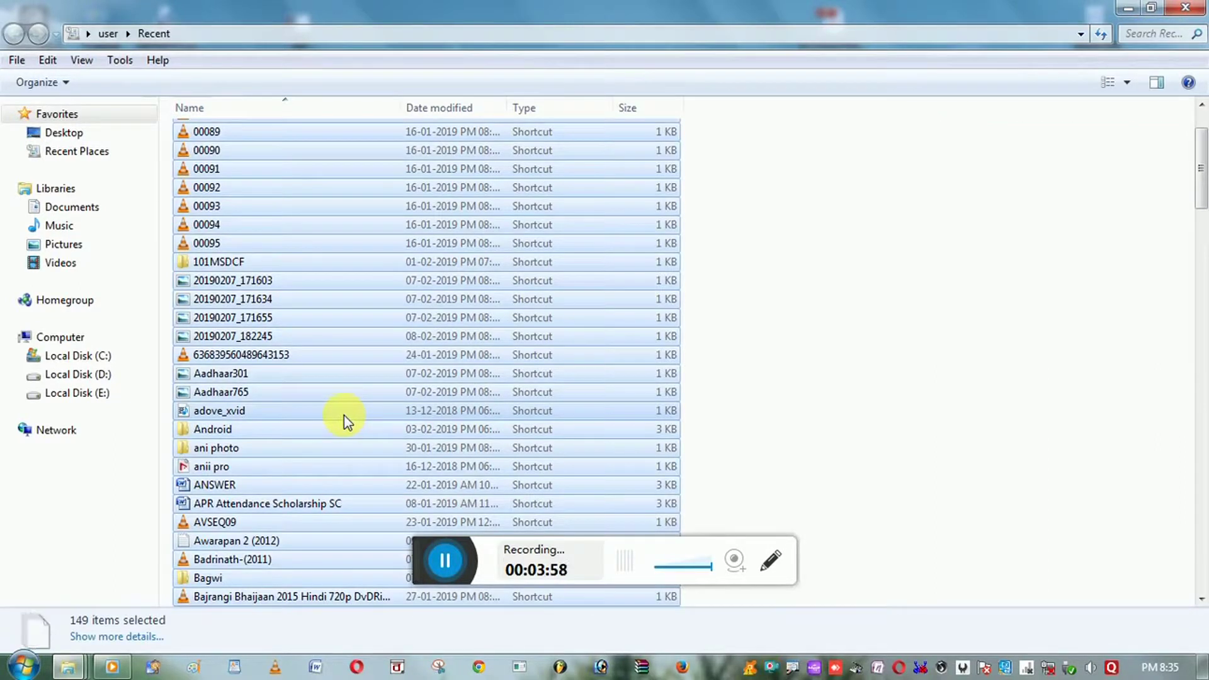
key(Delete)
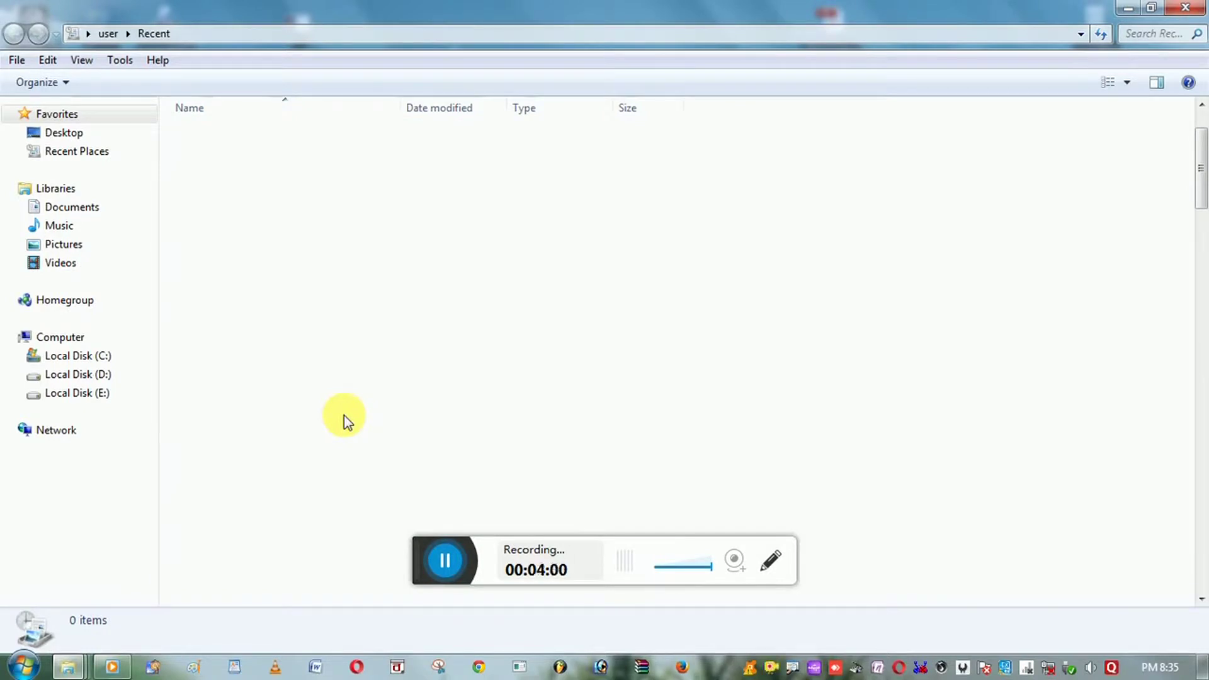
click(1198, 3)
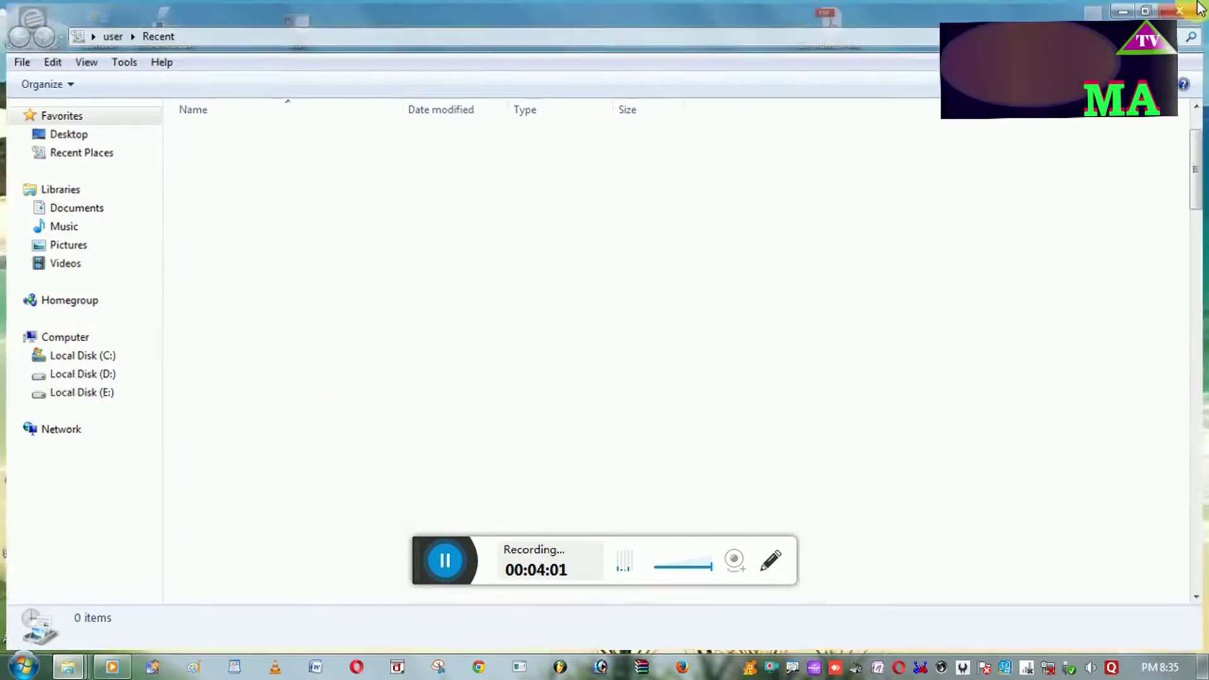
right_click(666, 204)
click(687, 254)
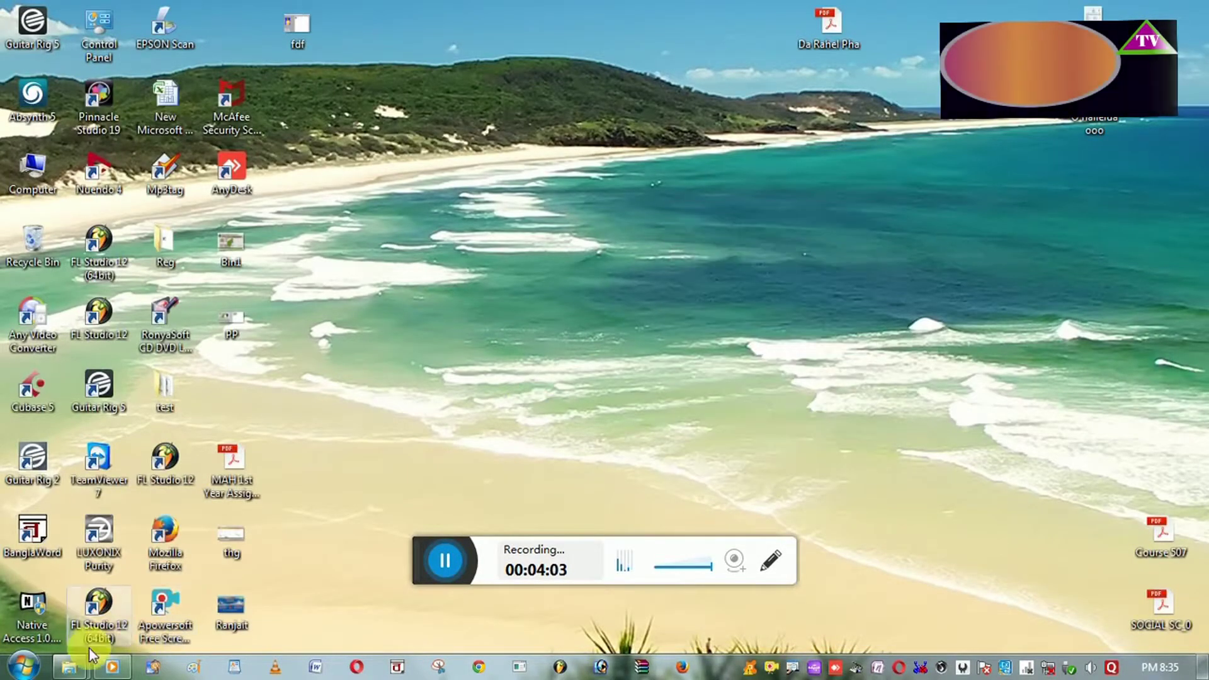
- Open the Windows Prefetch folder by running prefetch from the Run dialog, granting permanent access to the folder
click(24, 667)
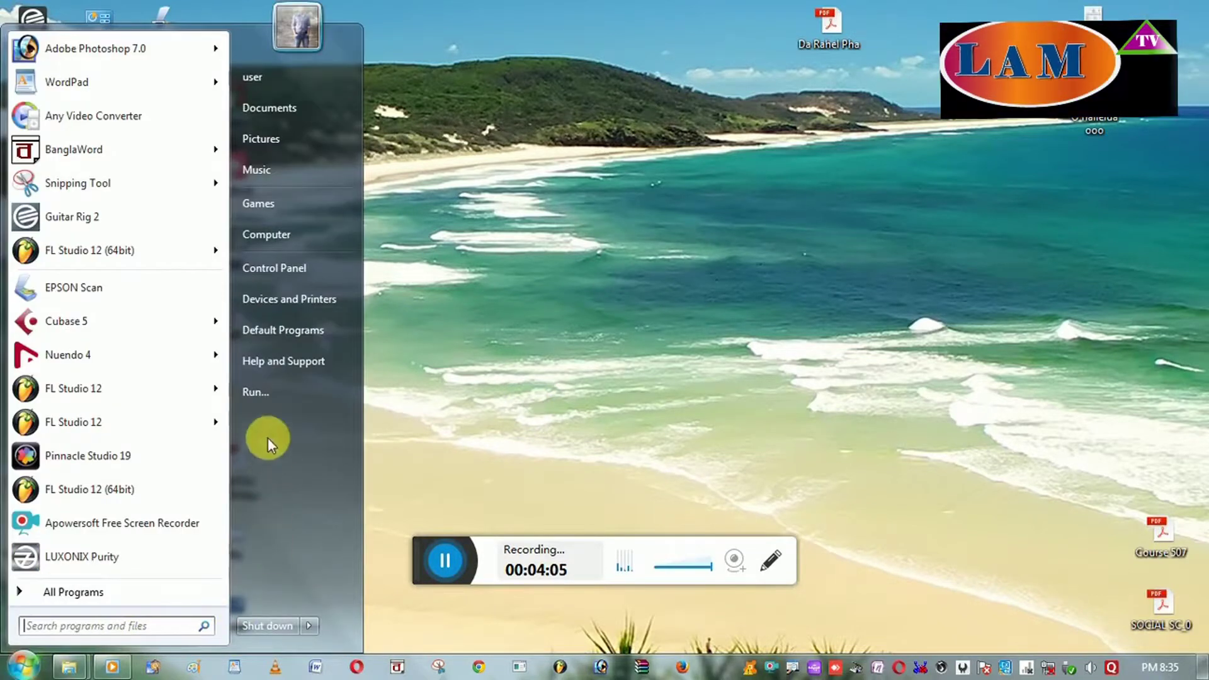
click(247, 394)
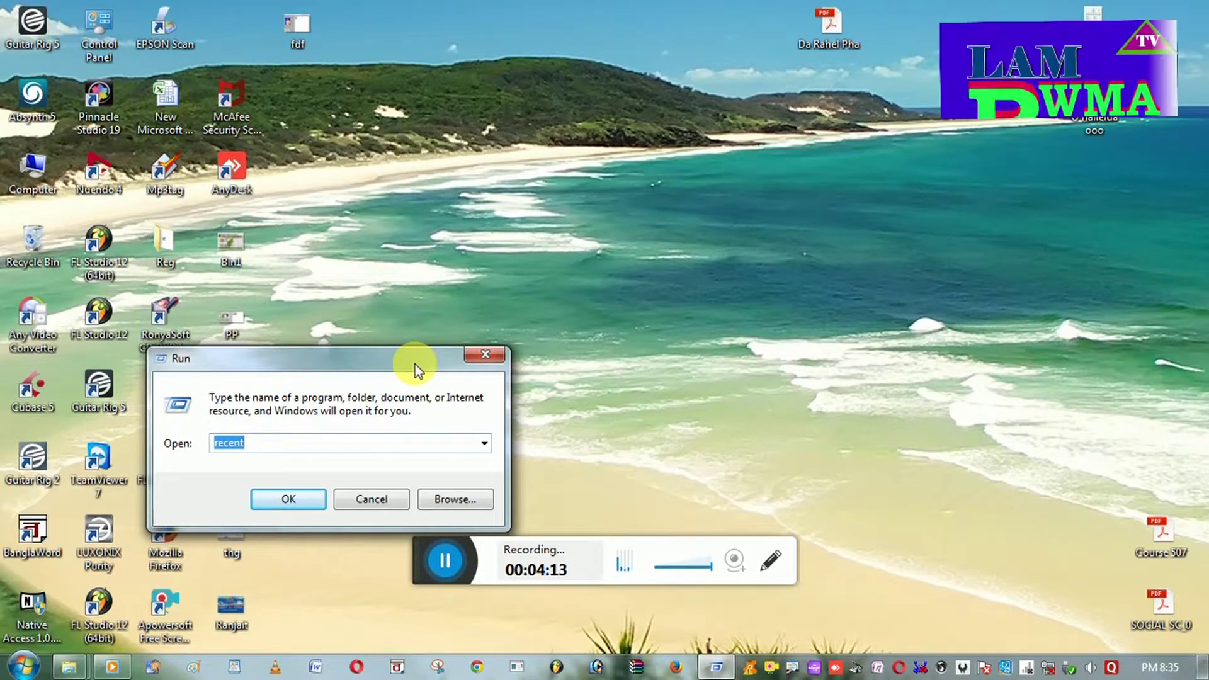
text(pr)
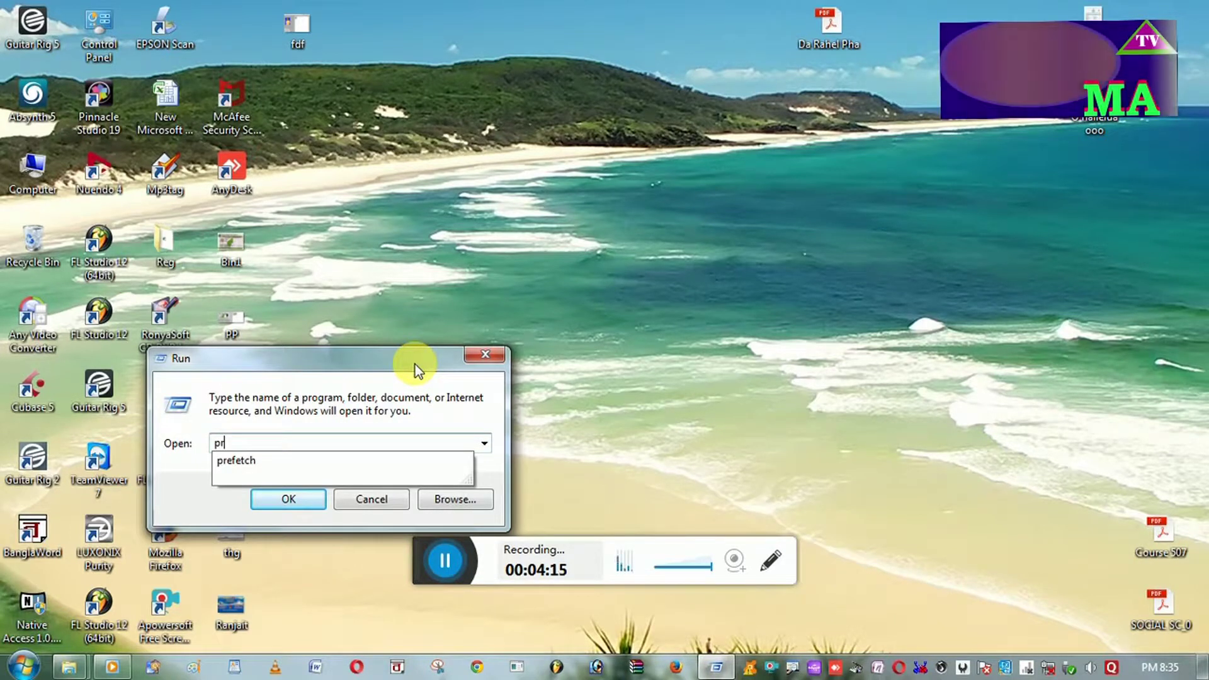
text(ef)
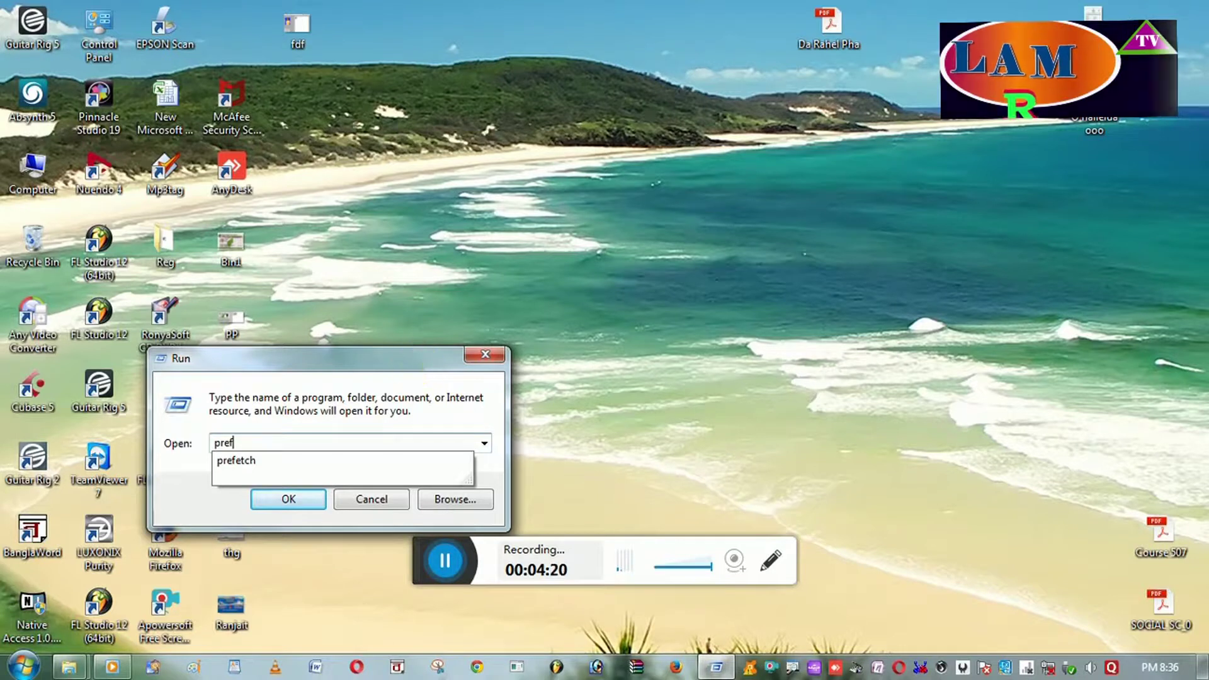
text(e)
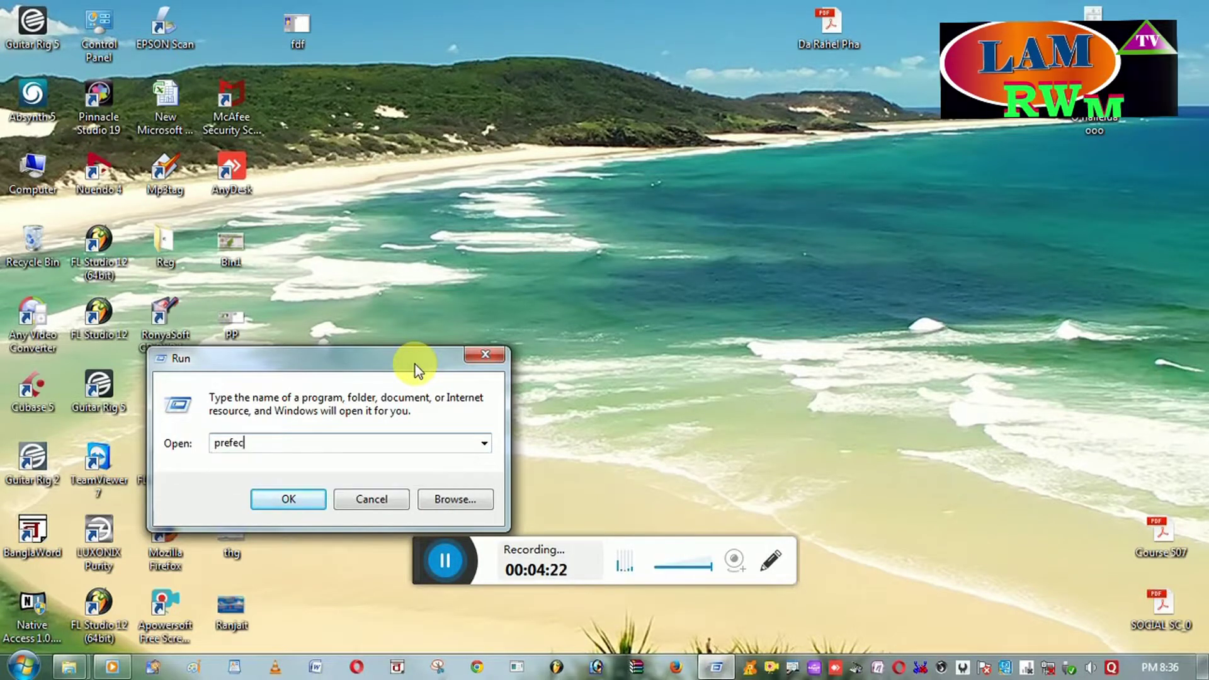
text(t)
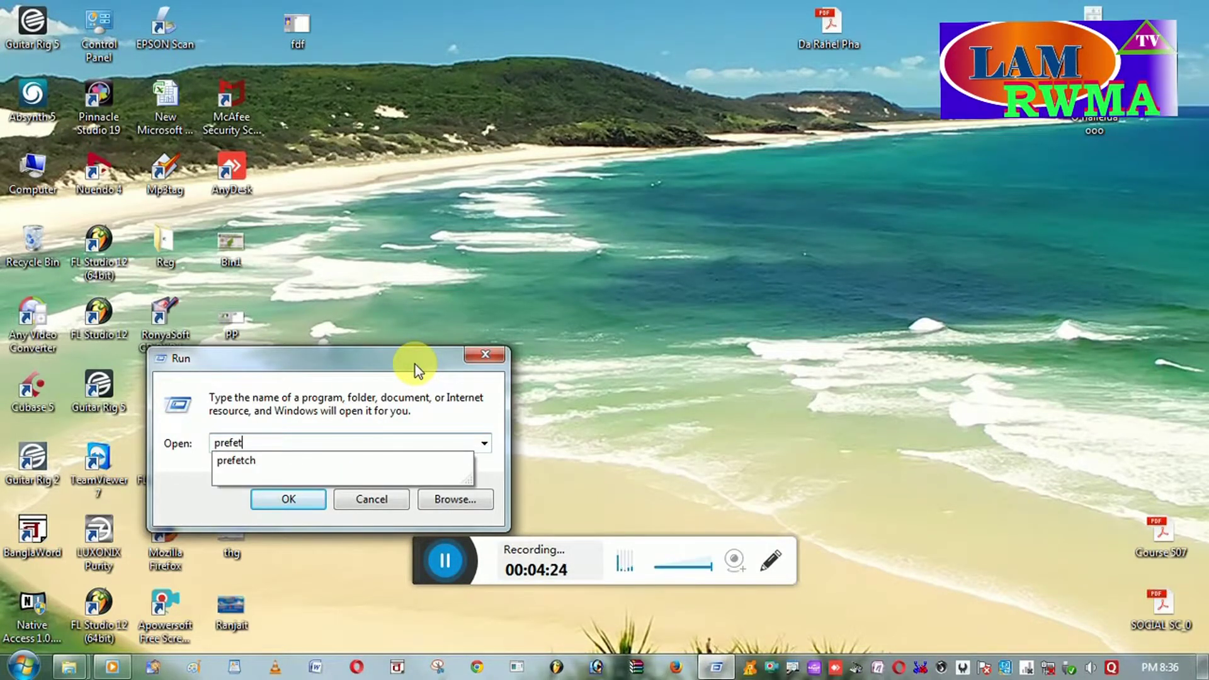
text(ch)
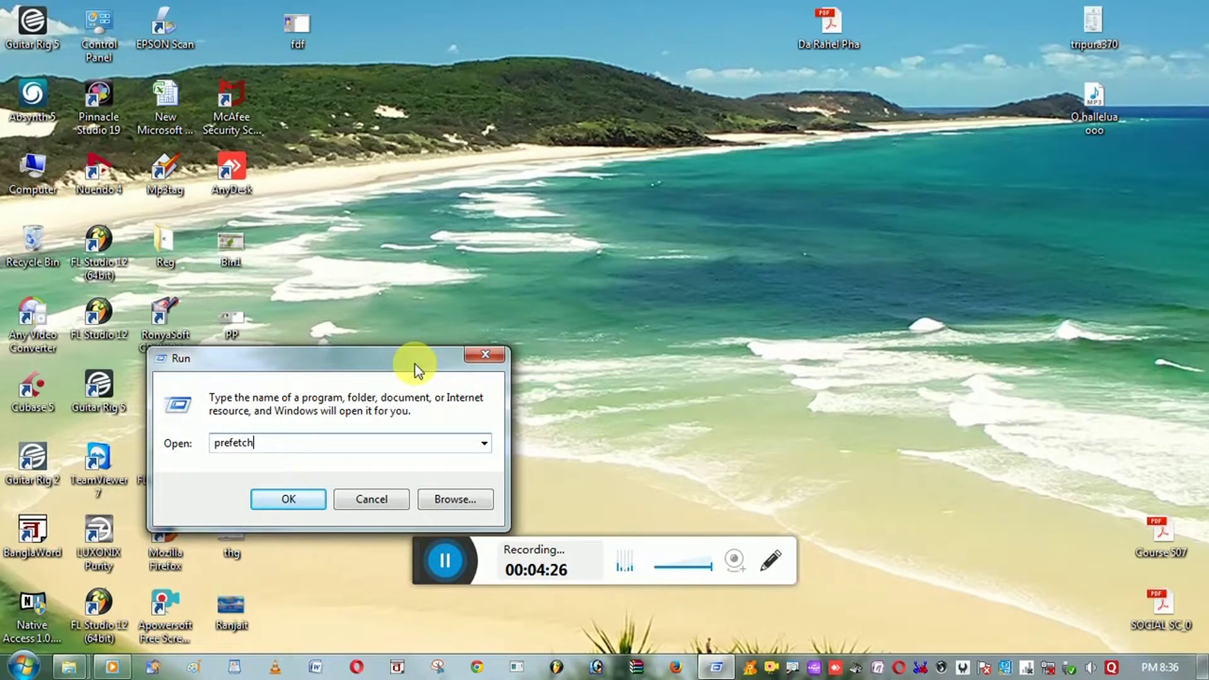
click(414, 364)
key(Return)
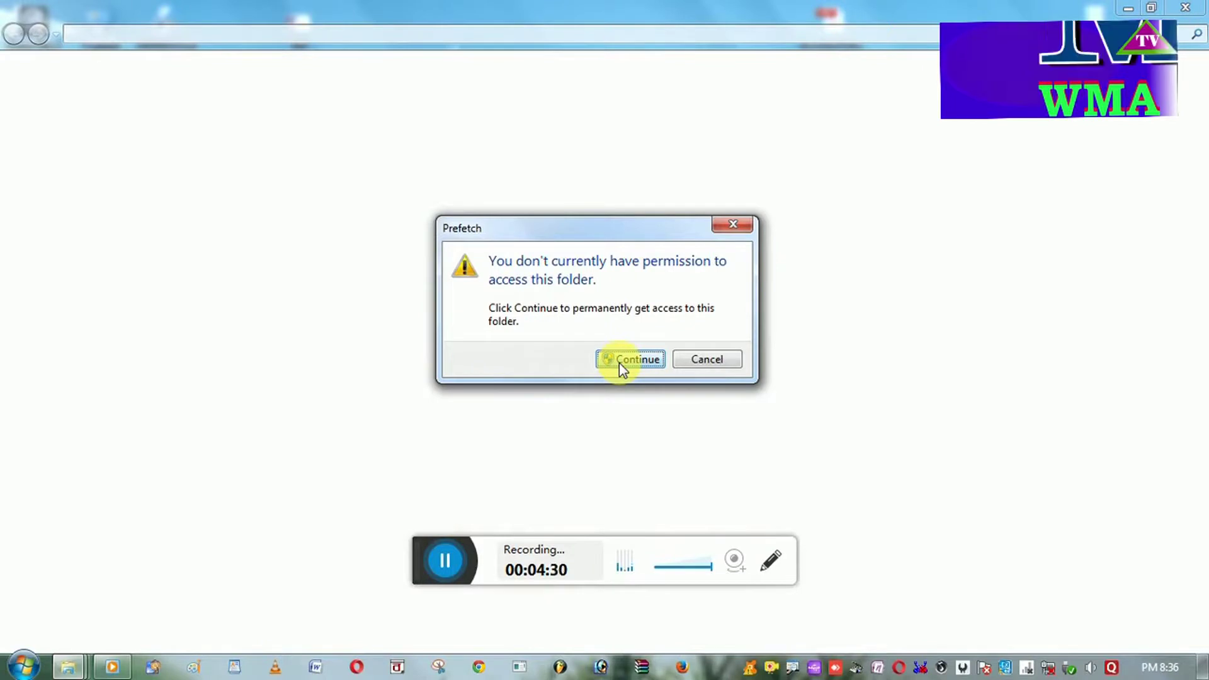
click(629, 359)
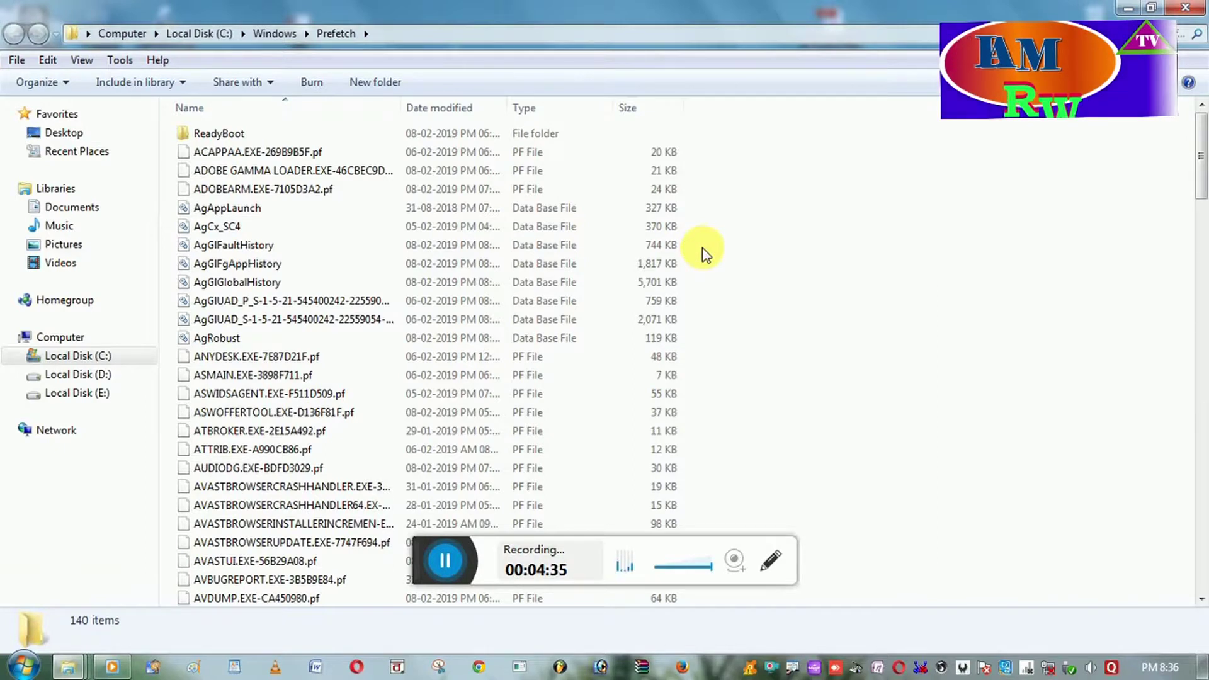
- Permanently delete all items in the Prefetch folder and close its window
key(ctrl+a)
key(shift+Delete)
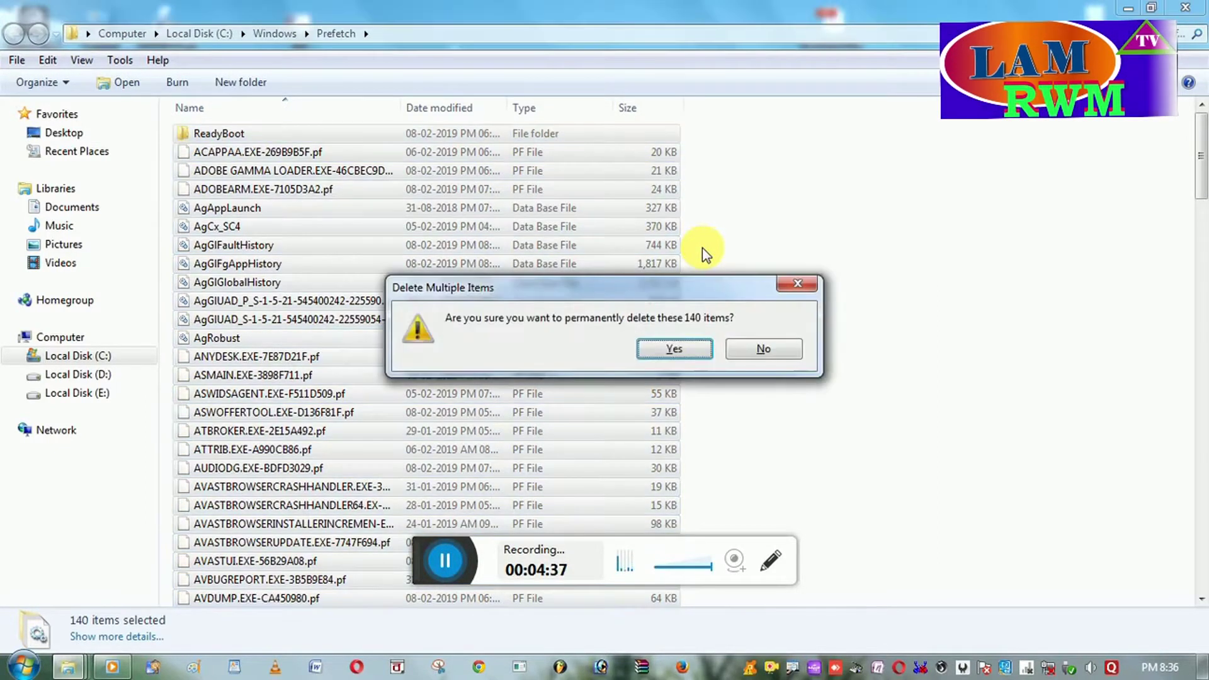
key(Return)
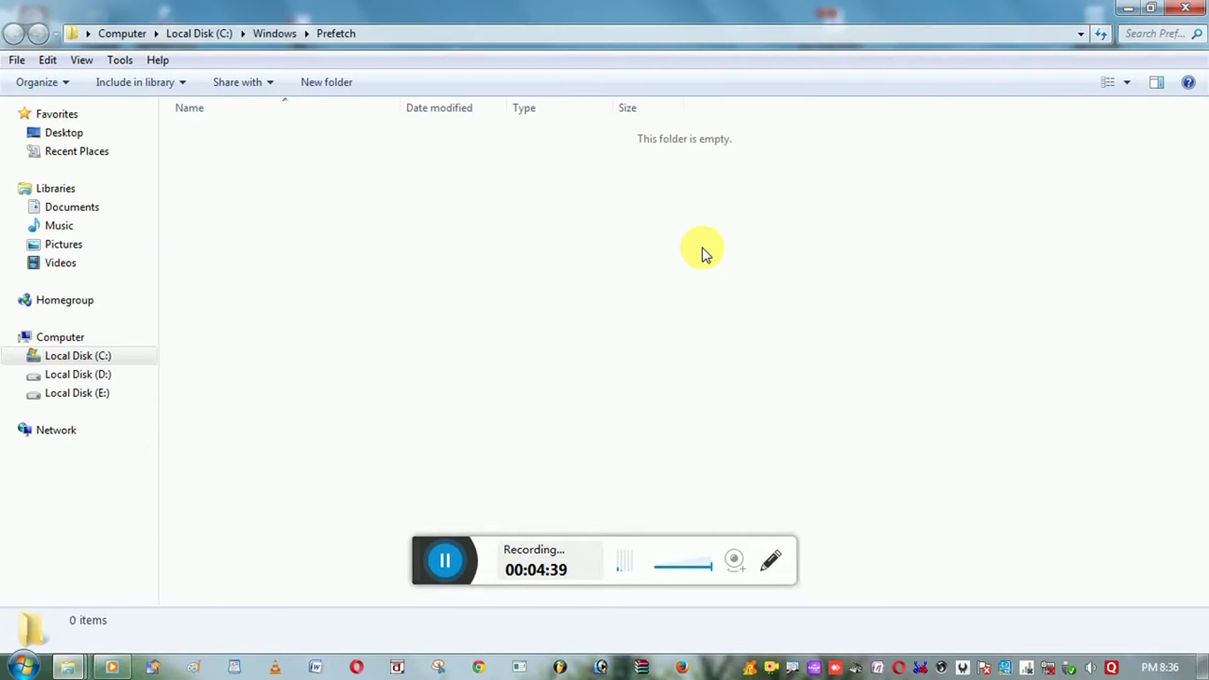
click(1189, 8)
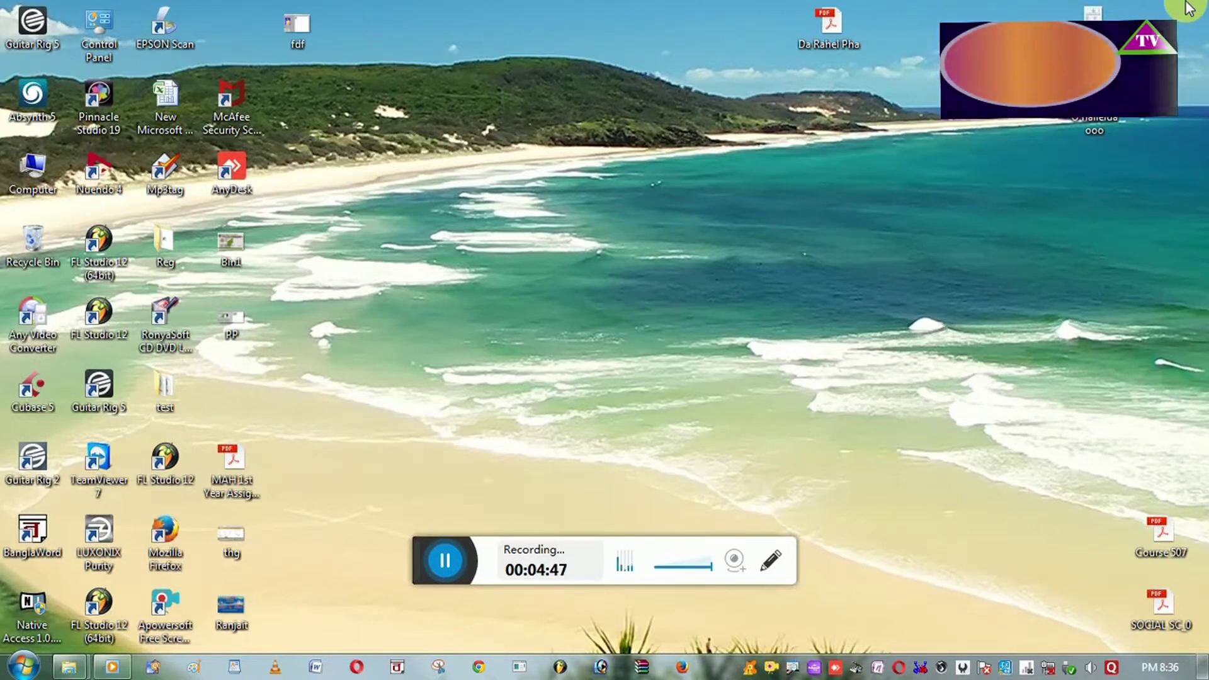
- Run the tree command from the Run dialog and refresh the desktop
click(23, 666)
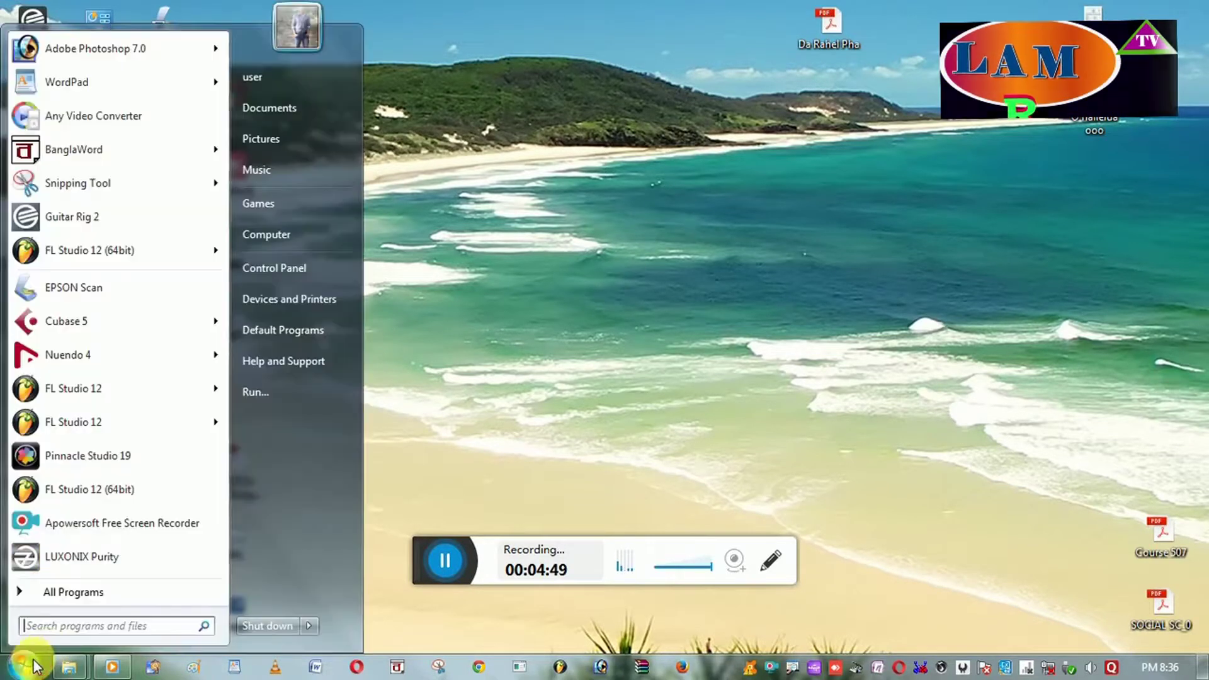
click(255, 392)
drag(248, 464, 404, 384)
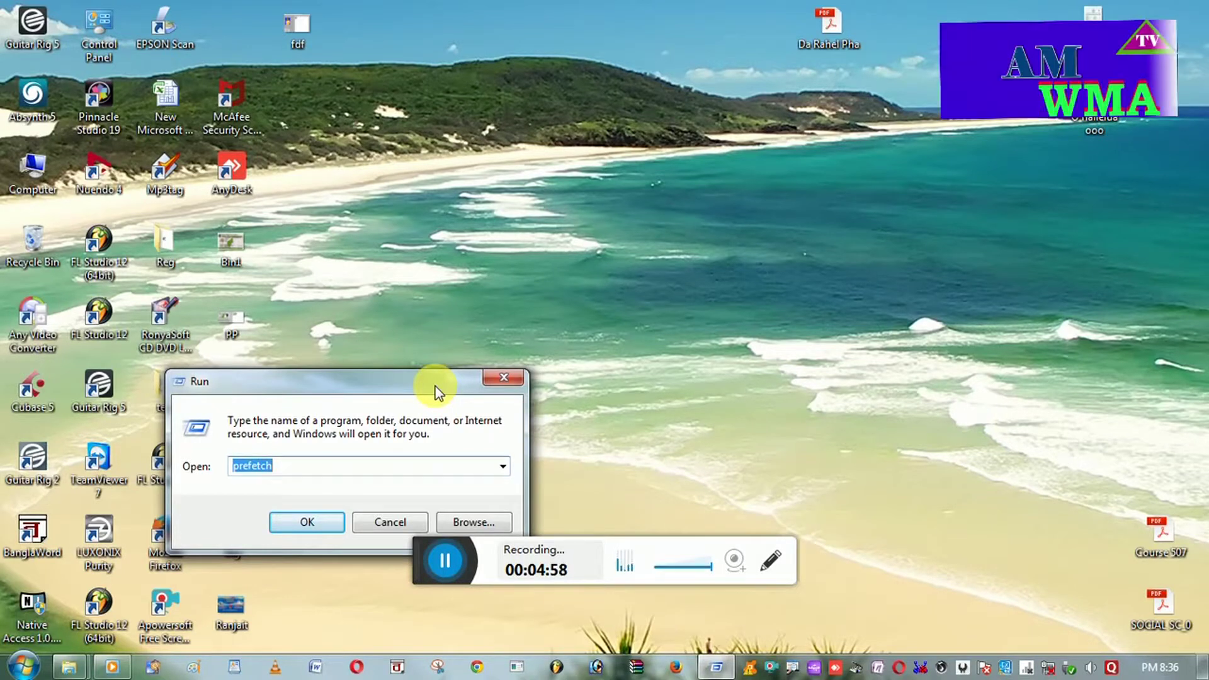
text(tree)
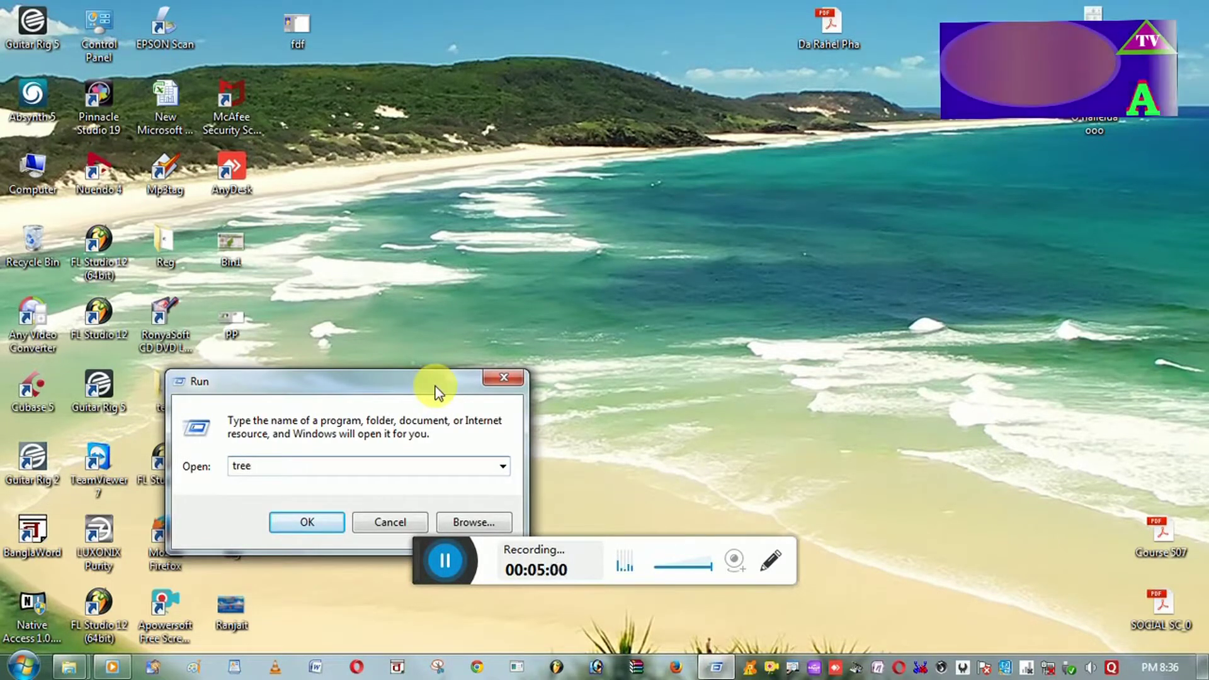
key(Return)
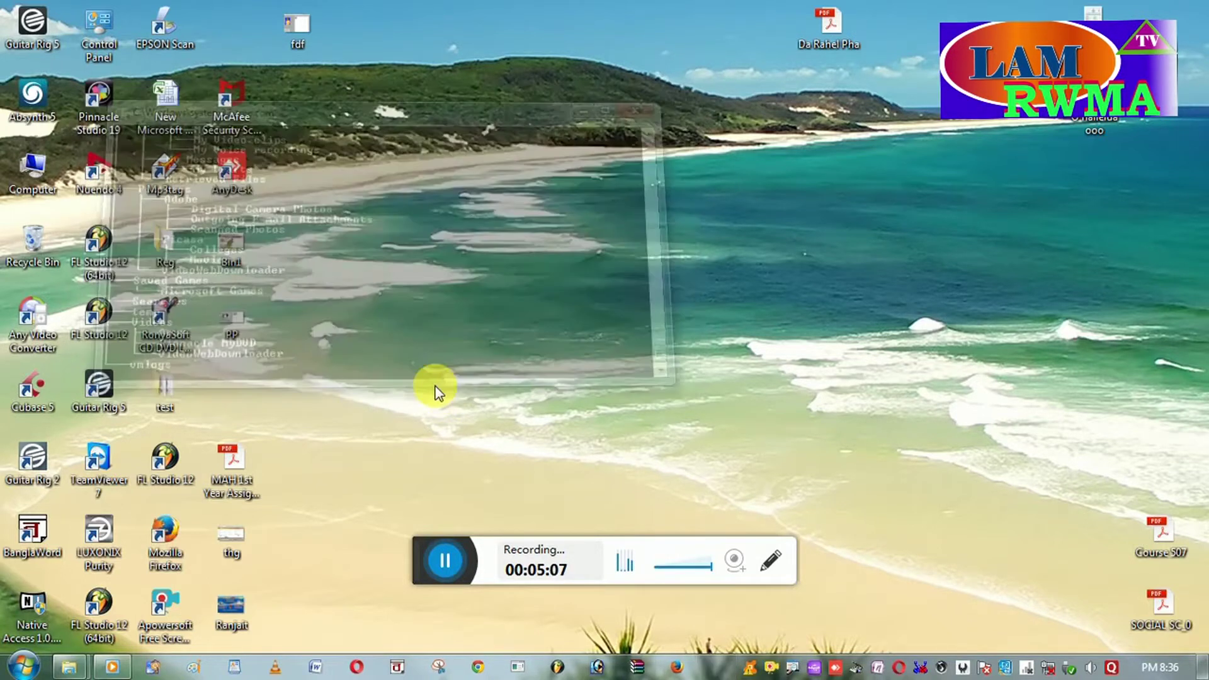
right_click(459, 344)
click(482, 393)
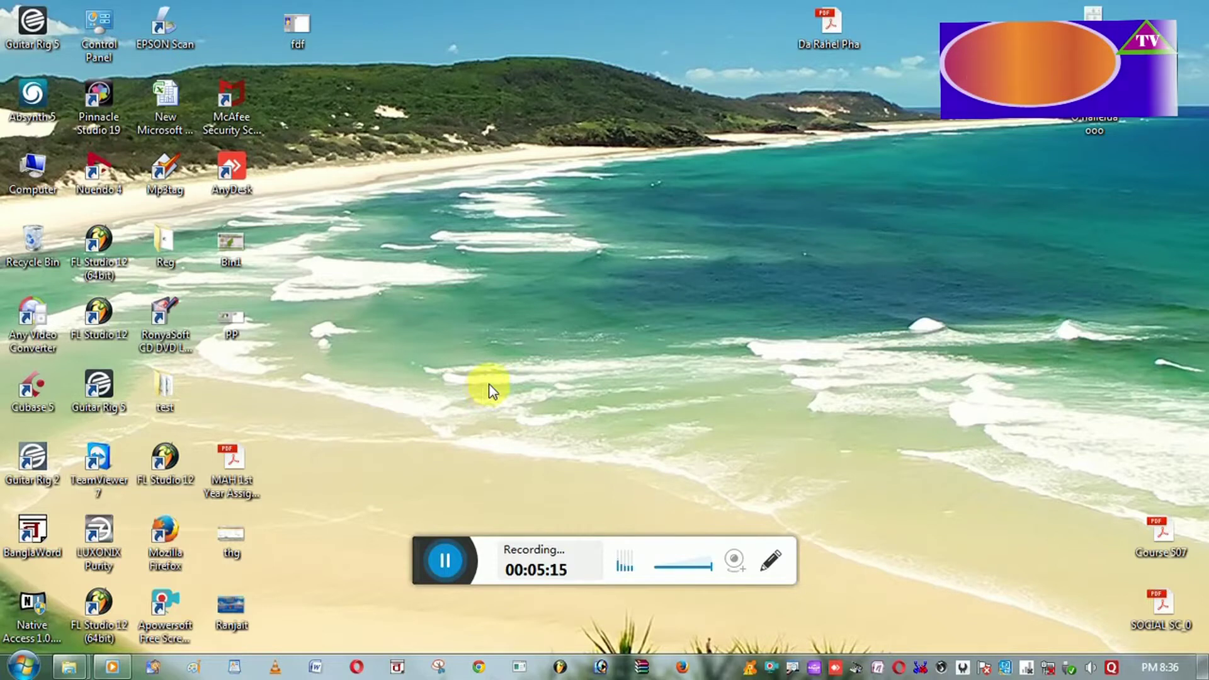
- Empty the Recycle Bin, permanently deleting its contents, and refresh the desktop several times
right_click(47, 248)
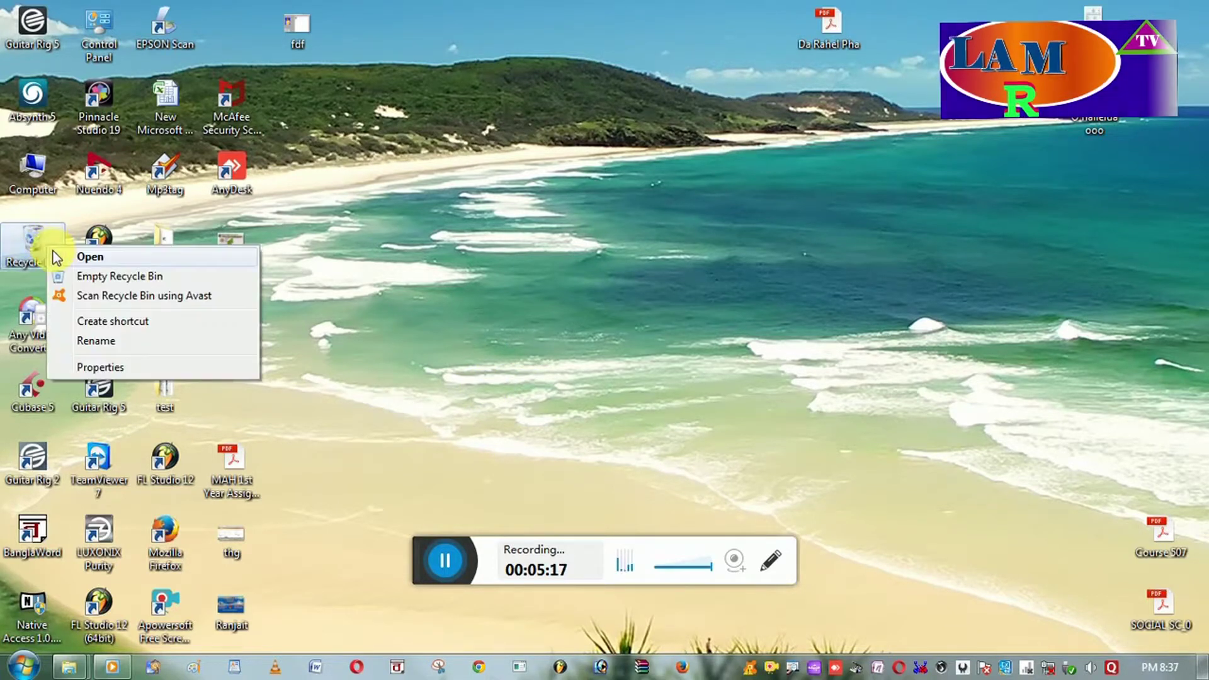
click(92, 274)
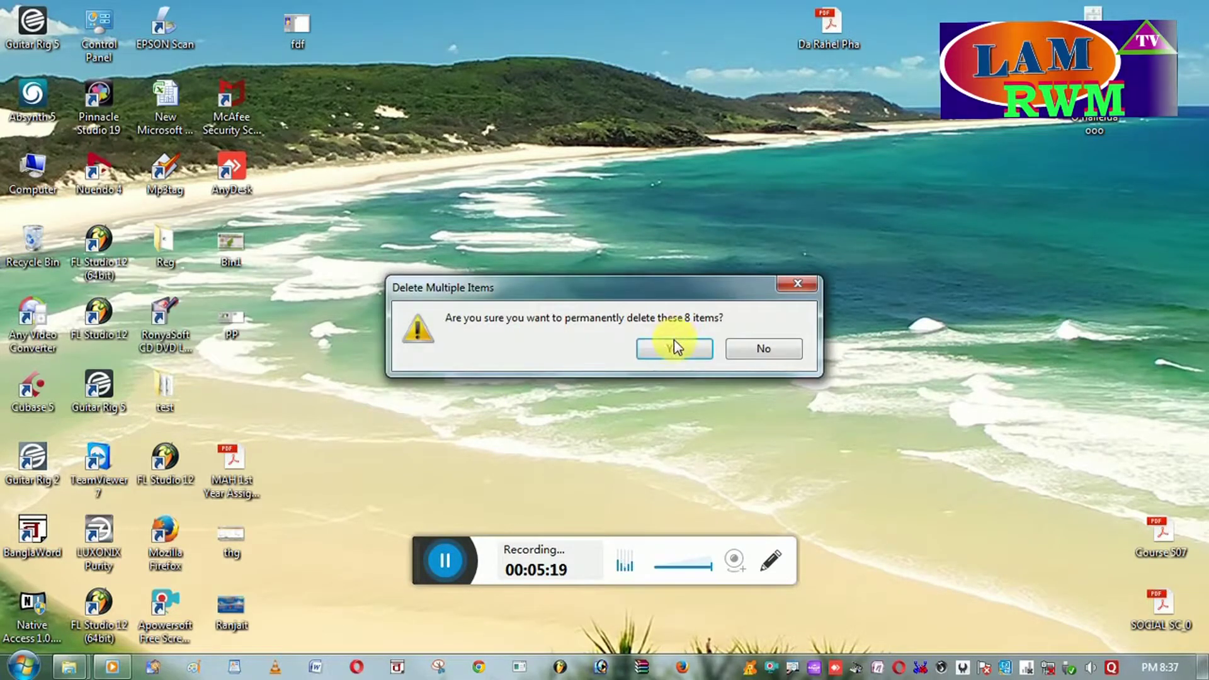
click(664, 345)
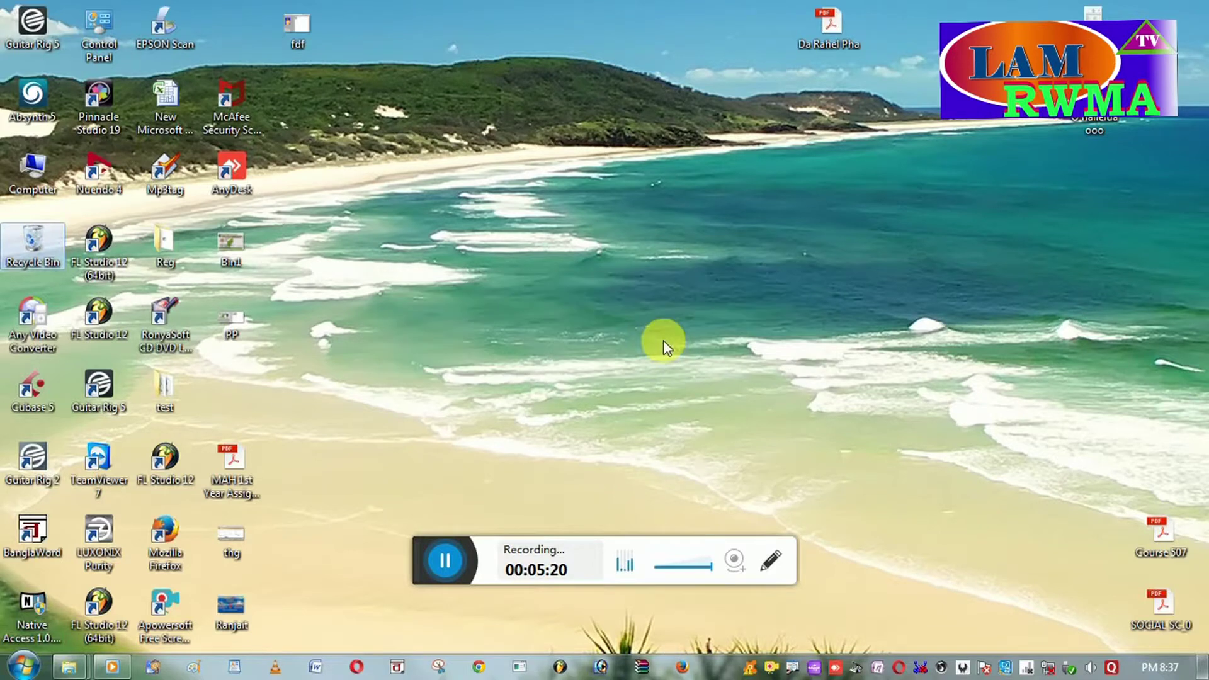
right_click(554, 179)
click(592, 232)
right_click(581, 218)
click(595, 274)
right_click(581, 230)
click(615, 275)
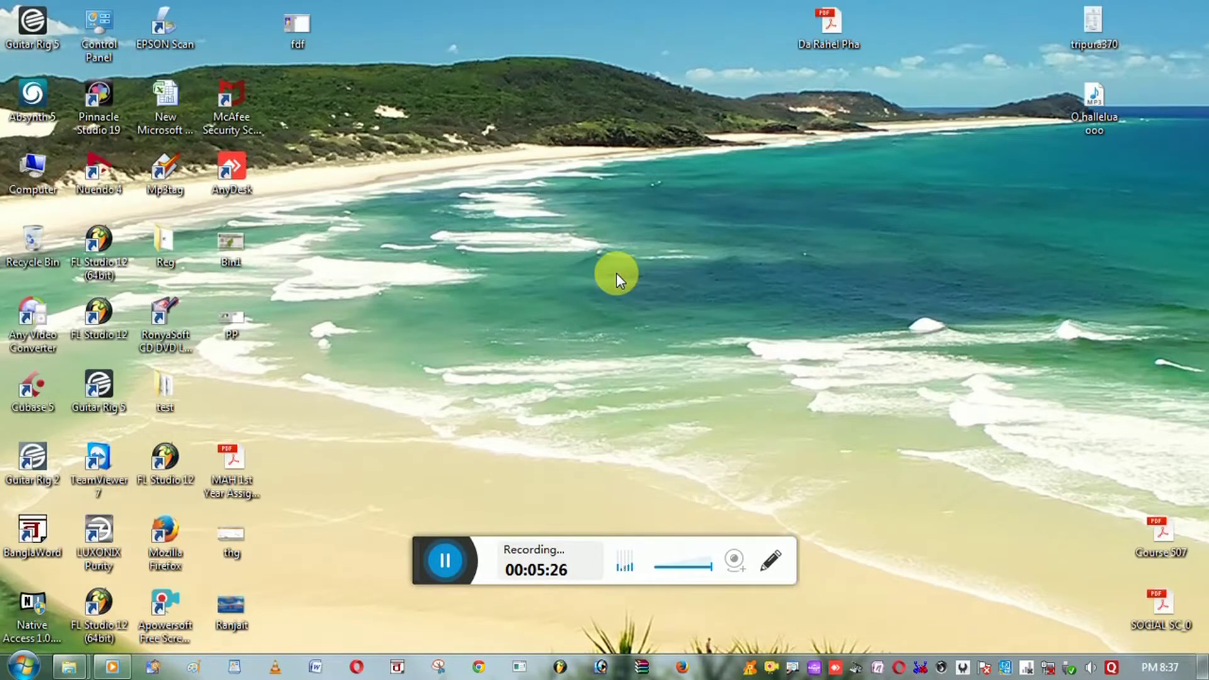
- Open Disk Defragmenter from the System Tools group of the Accessories programs
click(25, 668)
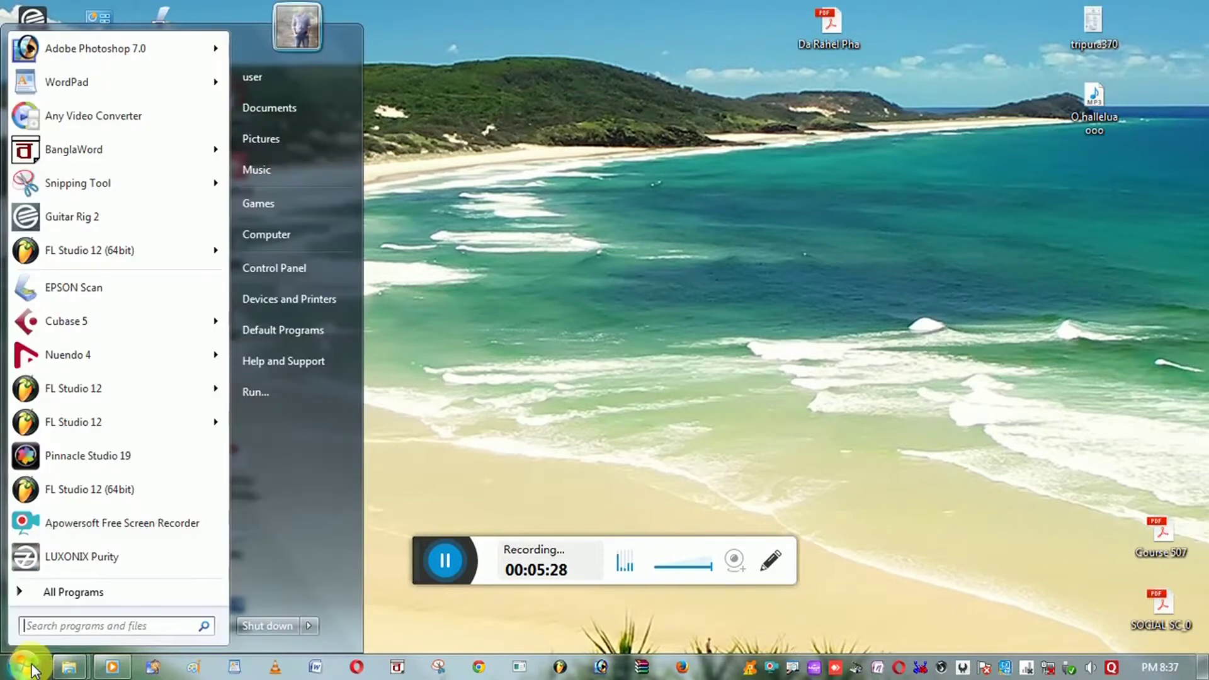
click(71, 598)
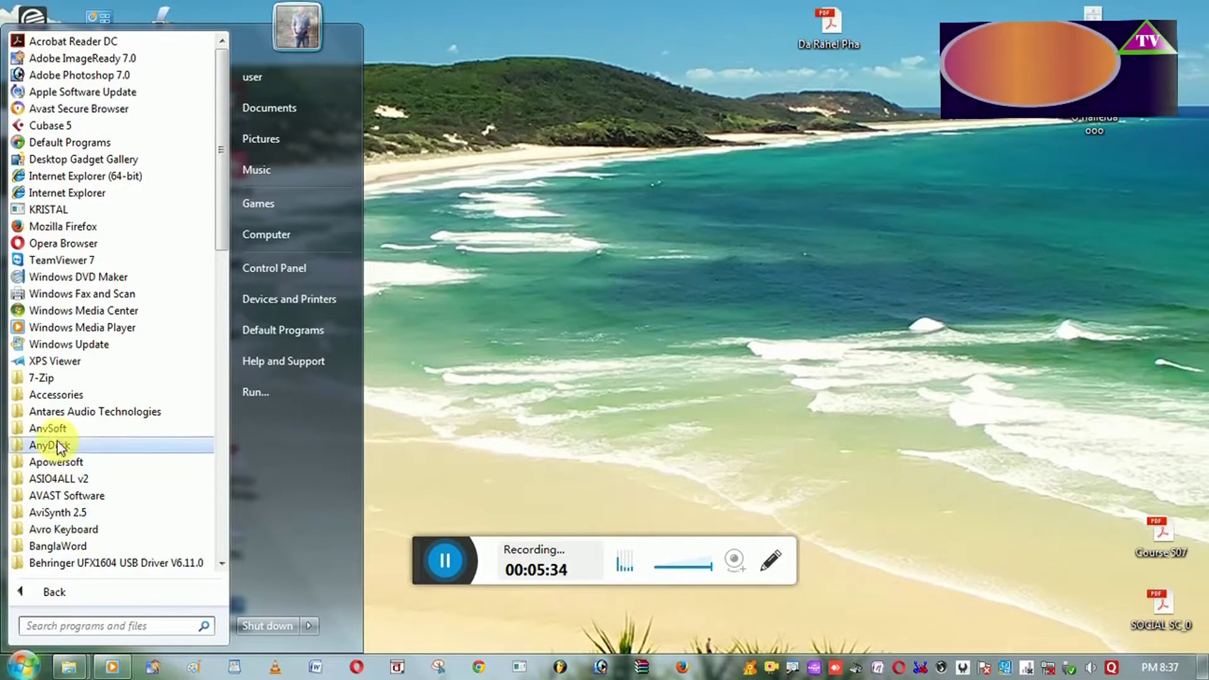
click(59, 394)
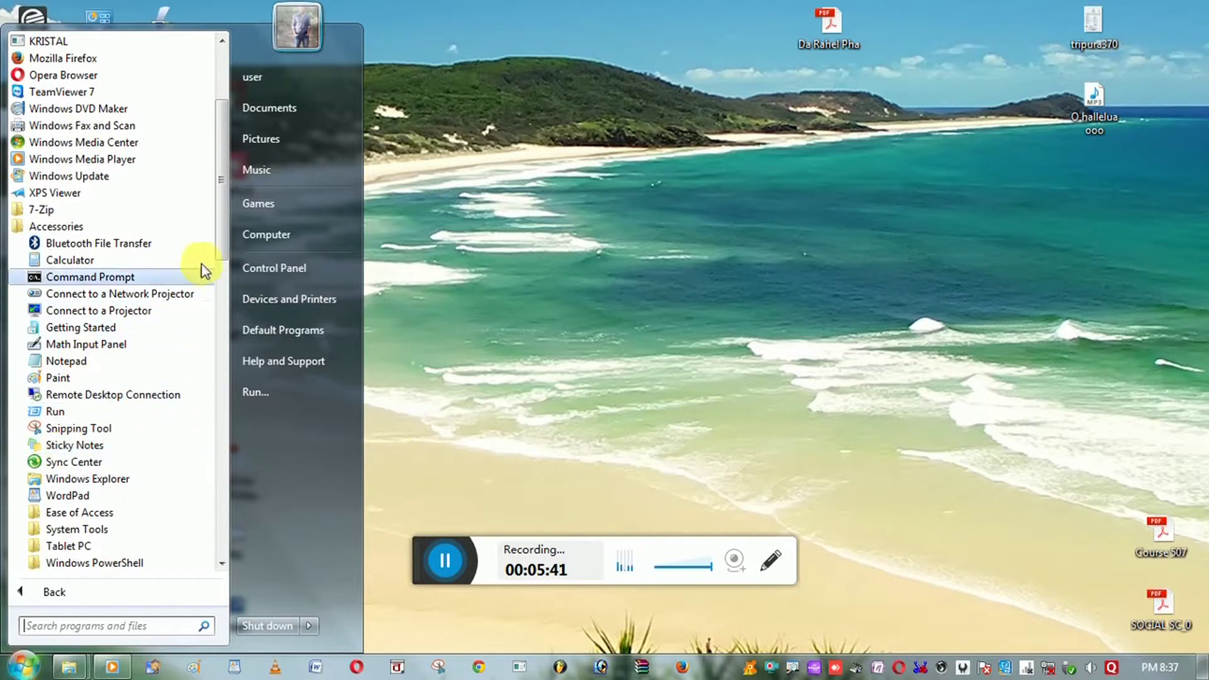
click(84, 532)
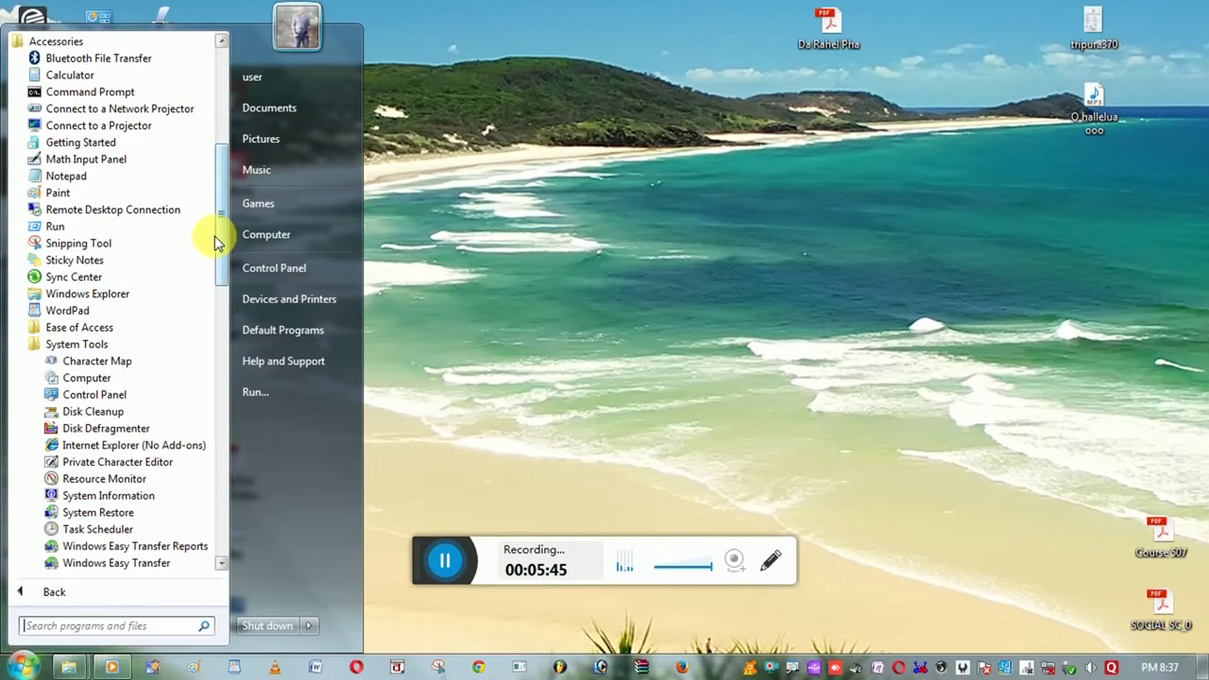
scroll(214, 237, down, 1)
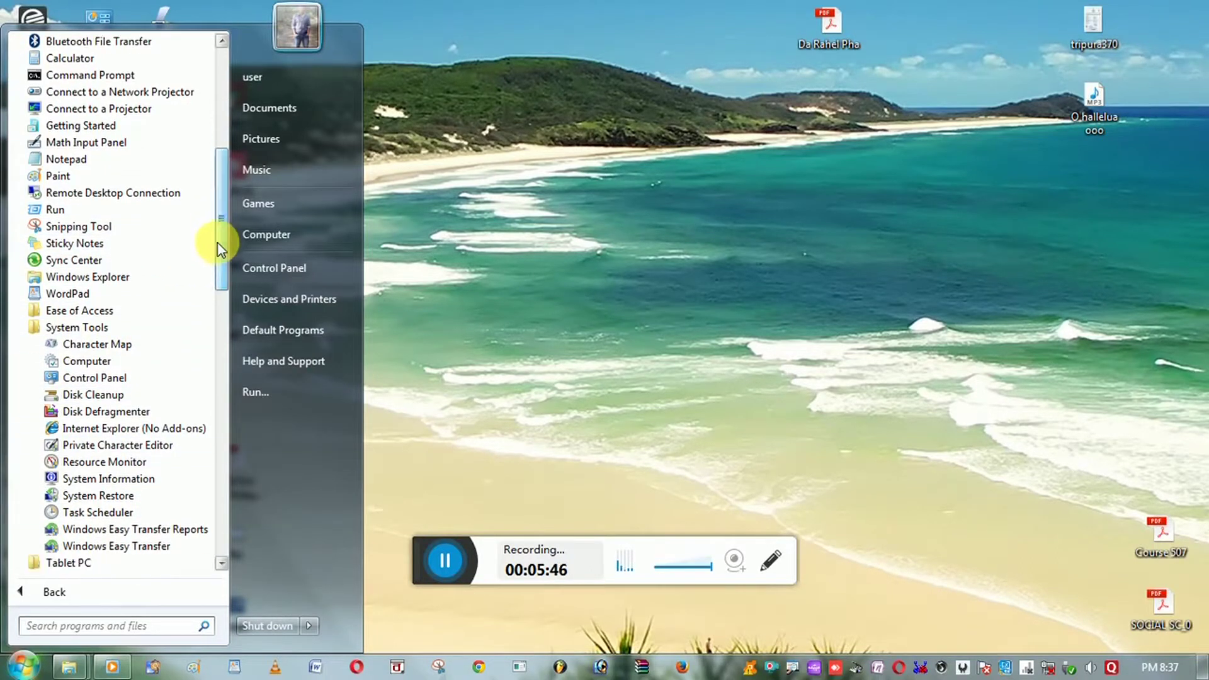
click(126, 412)
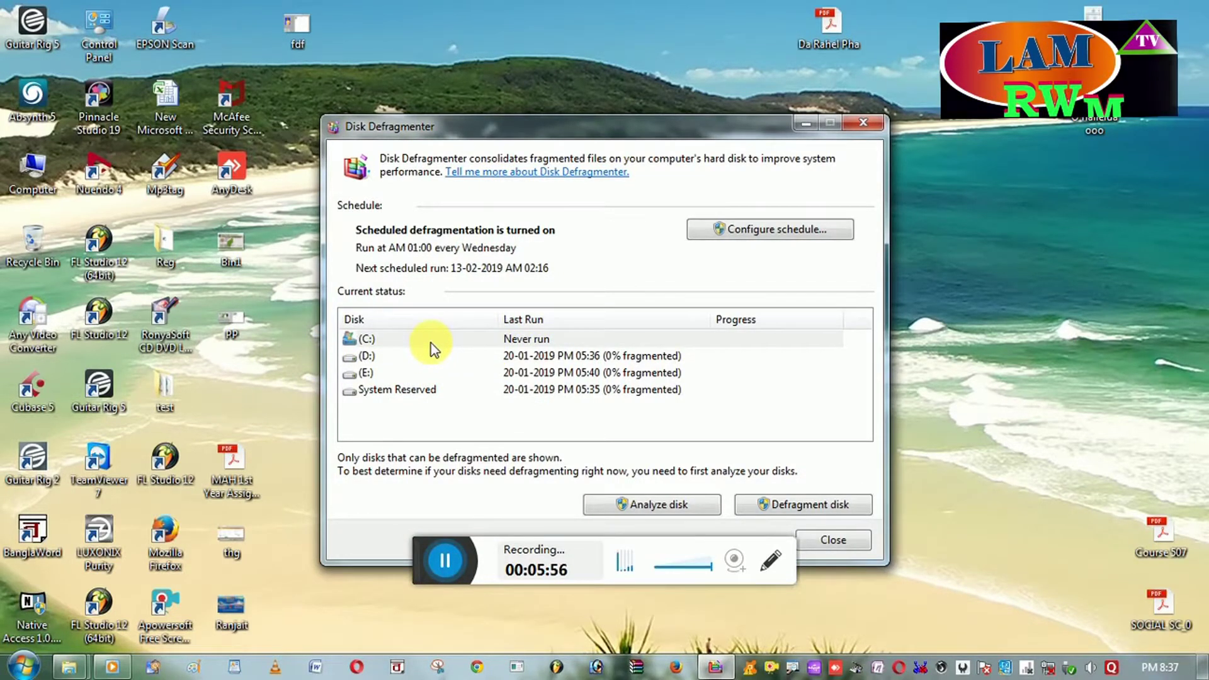
- Start defragmenting the C: drive and close the Disk Defragmenter window while the operation runs
click(374, 343)
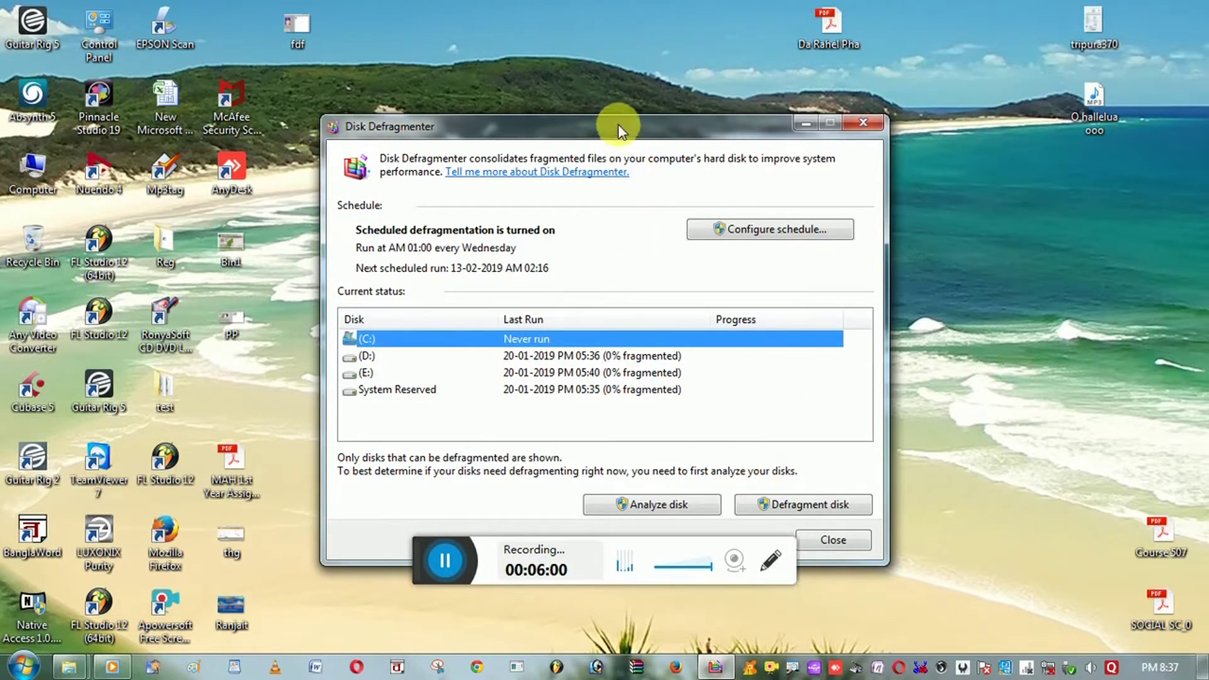
drag(620, 130, 623, 92)
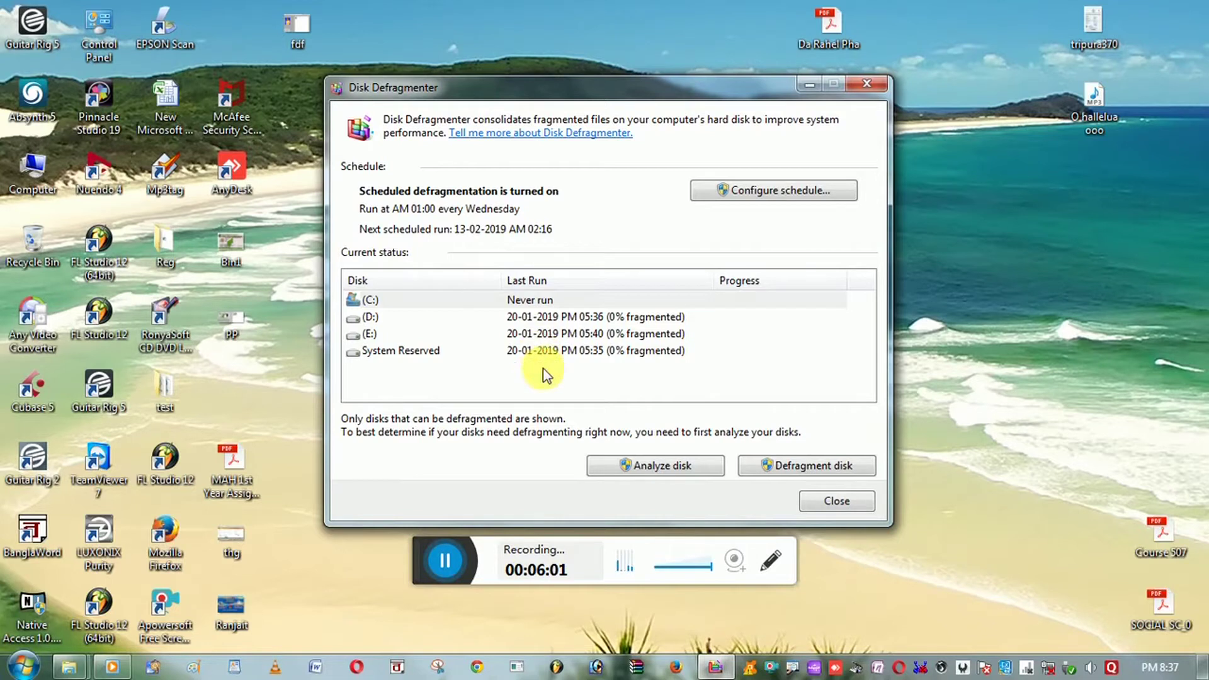
click(808, 466)
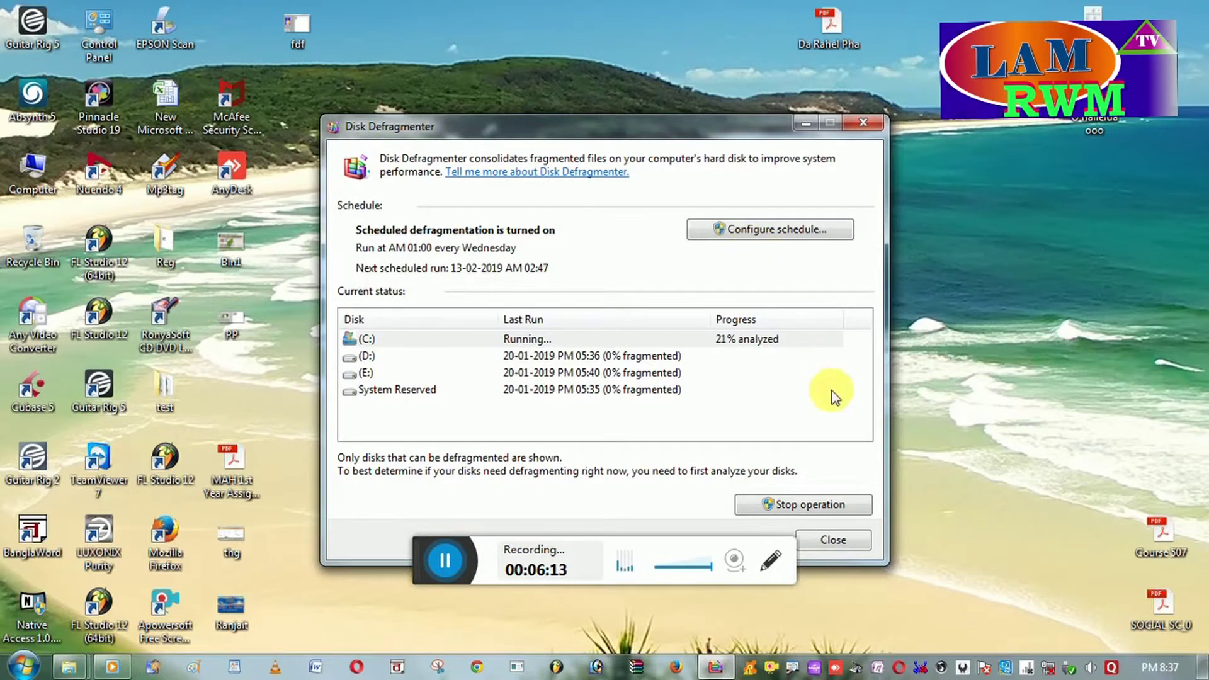
click(833, 542)
- Refresh the desktop repeatedly
right_click(634, 85)
click(658, 134)
right_click(645, 141)
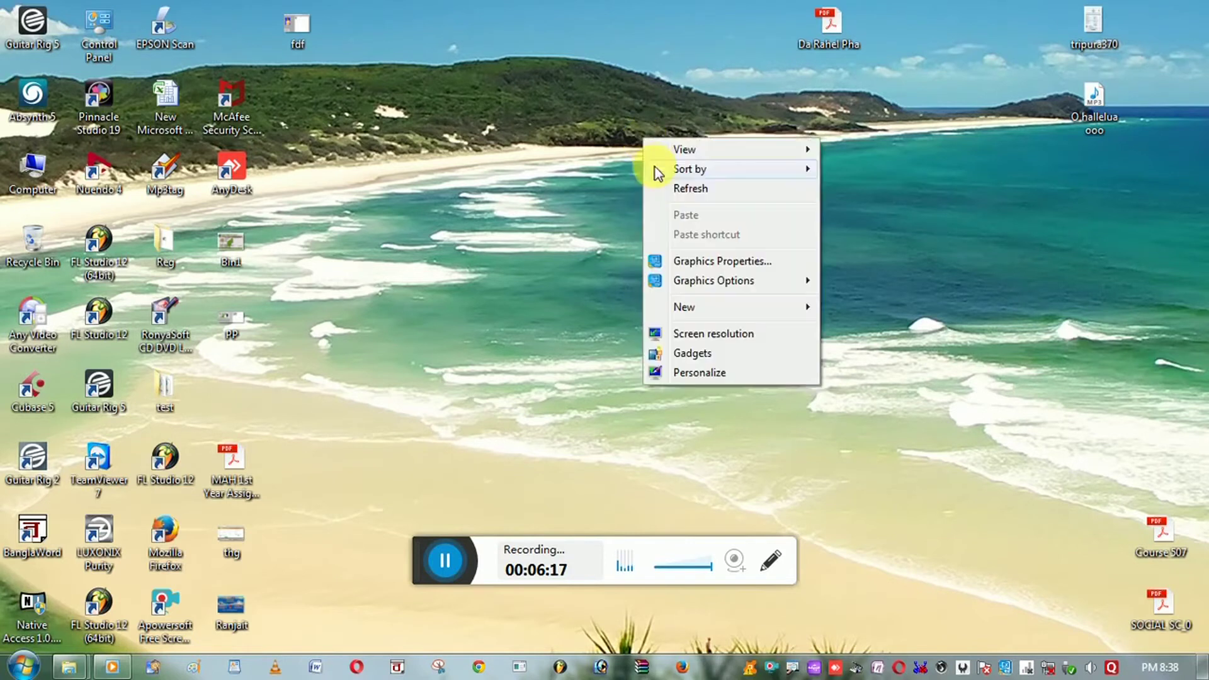
click(685, 195)
right_click(447, 236)
click(482, 287)
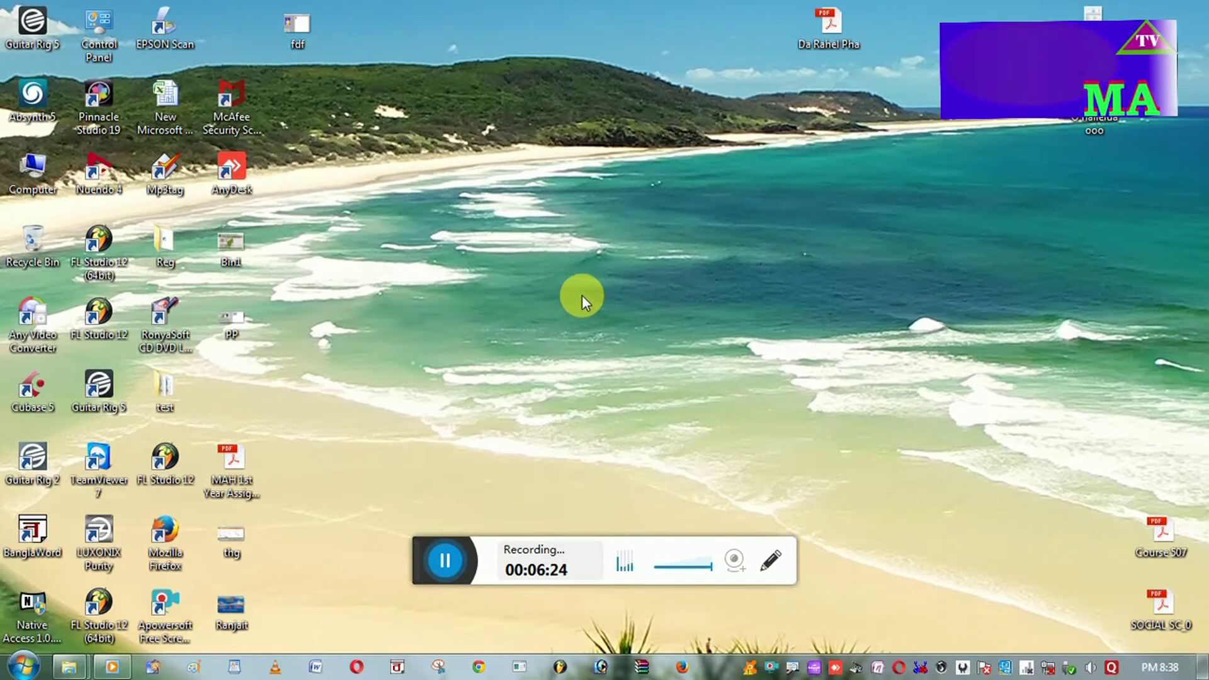
right_click(579, 221)
click(629, 273)
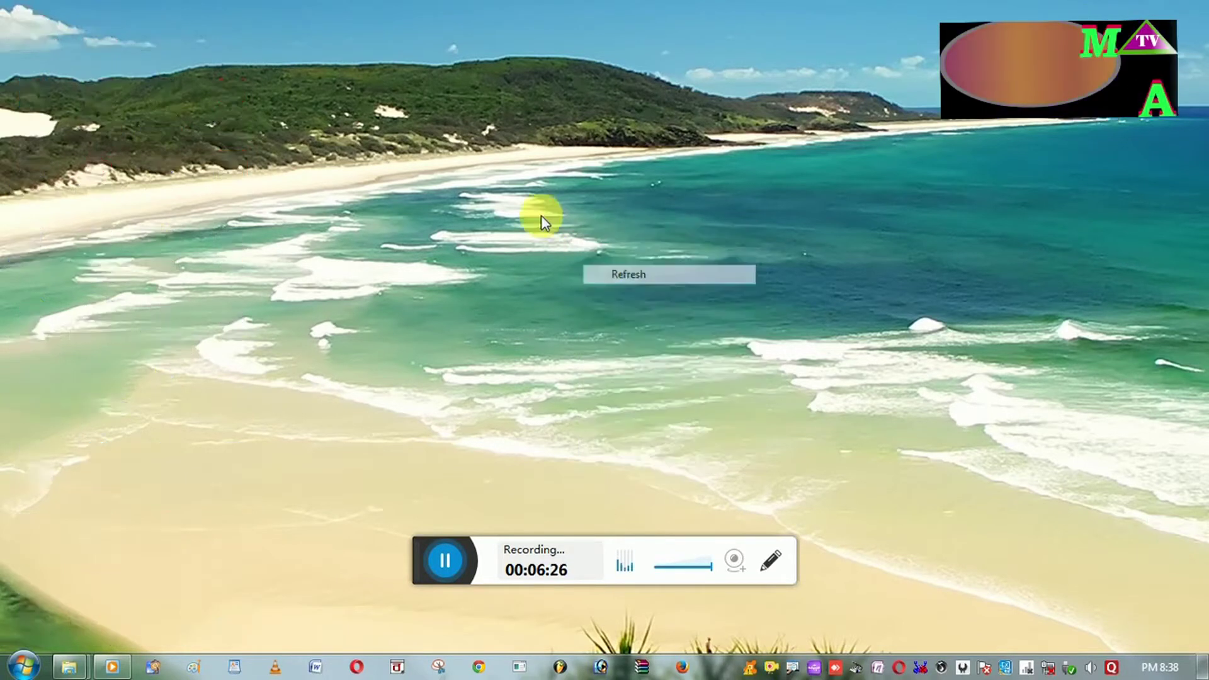
right_click(540, 216)
click(579, 268)
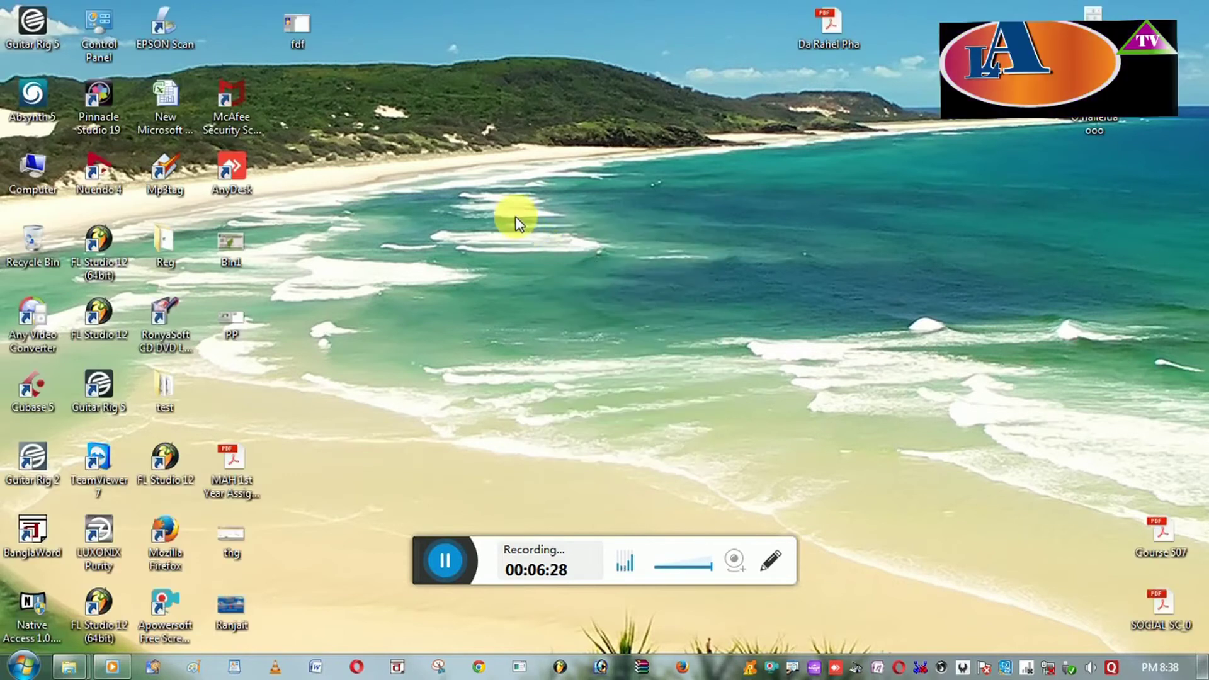
right_click(515, 220)
click(548, 266)
right_click(473, 224)
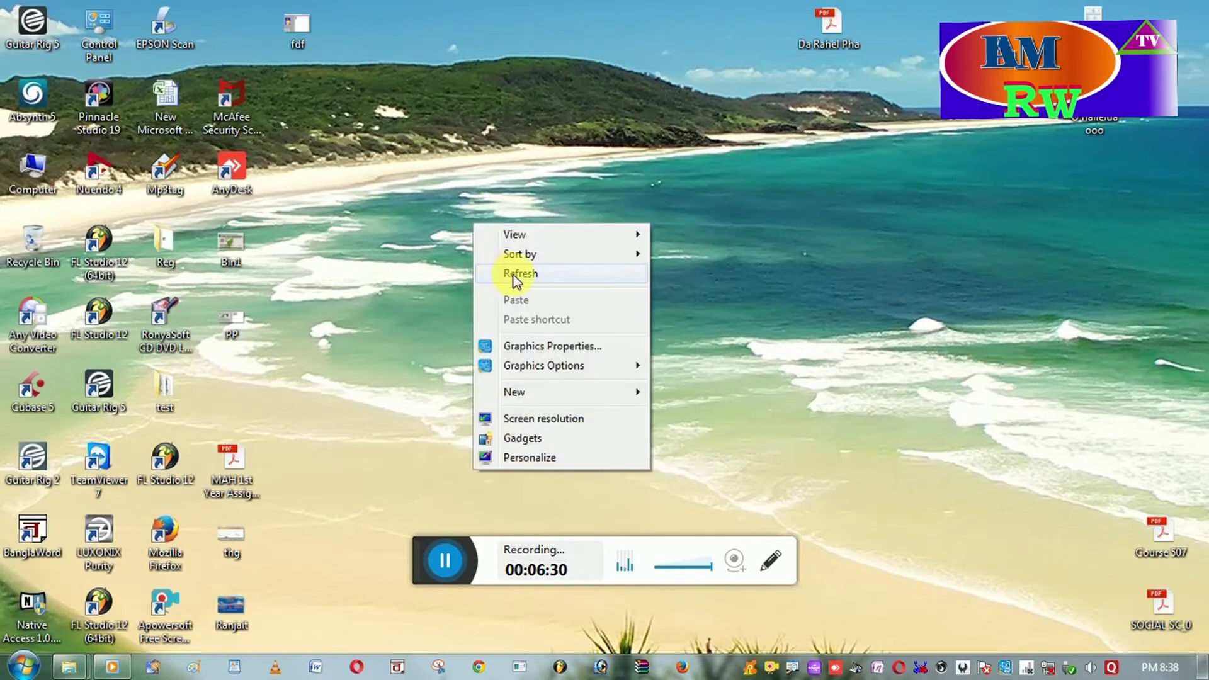
click(513, 274)
right_click(489, 248)
click(522, 293)
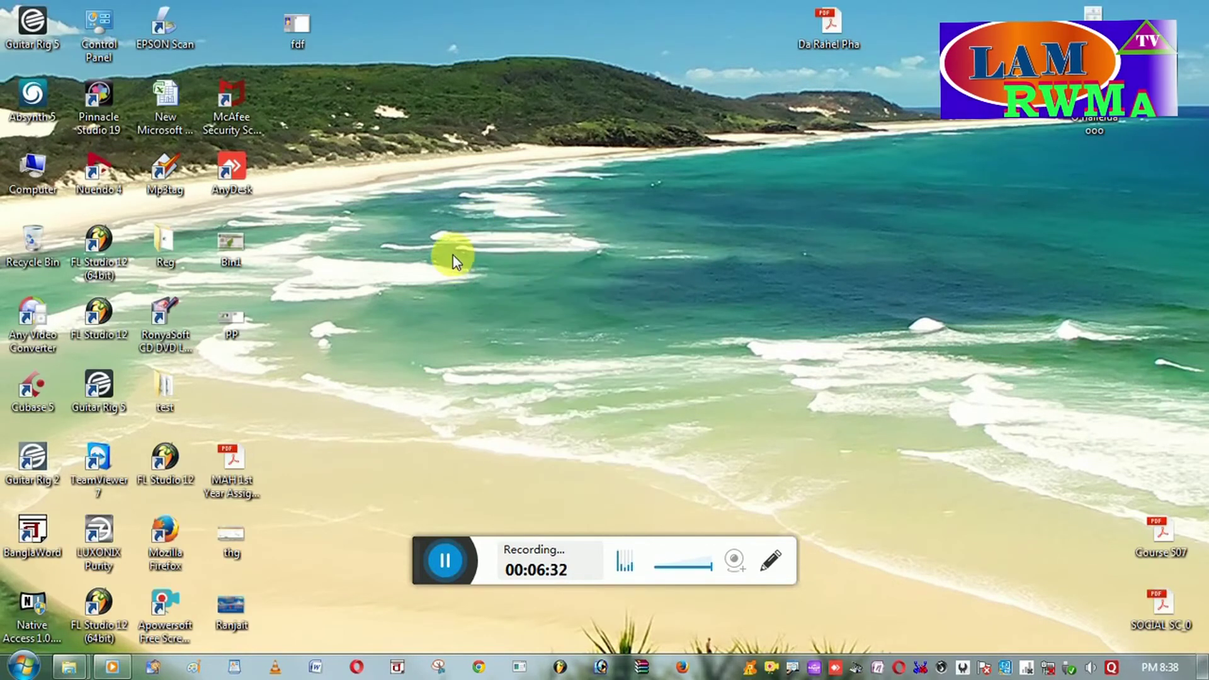
right_click(437, 235)
click(471, 290)
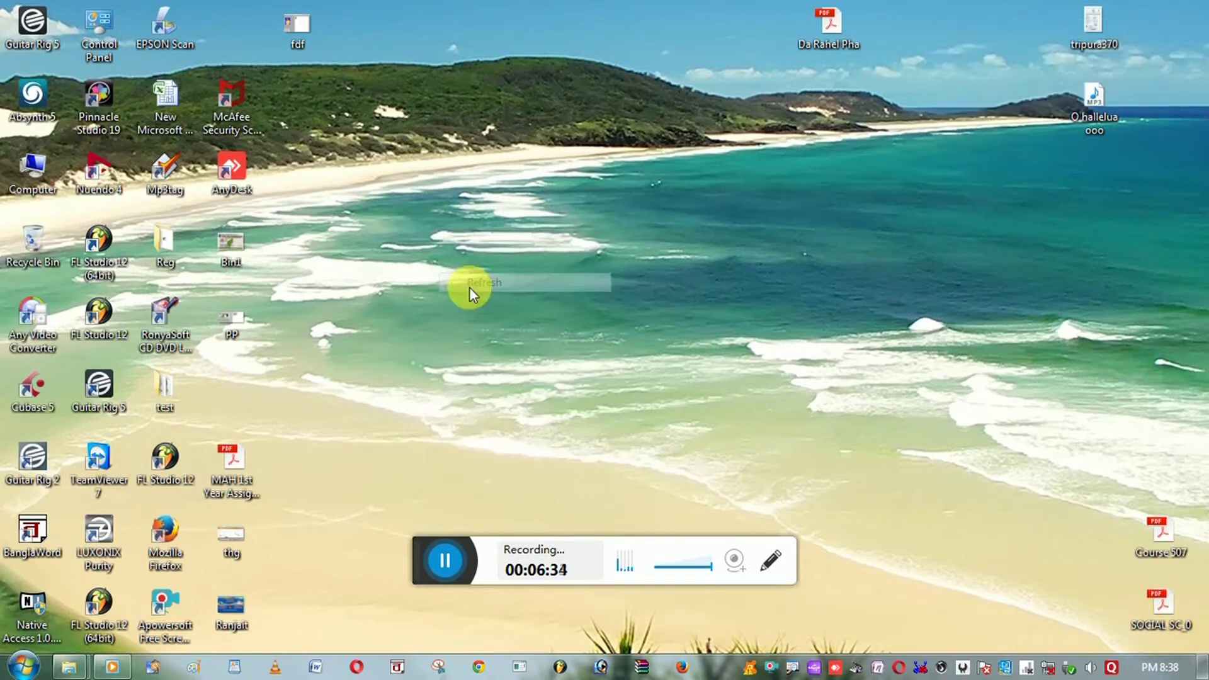
right_click(434, 250)
click(467, 306)
right_click(432, 251)
click(470, 296)
right_click(463, 278)
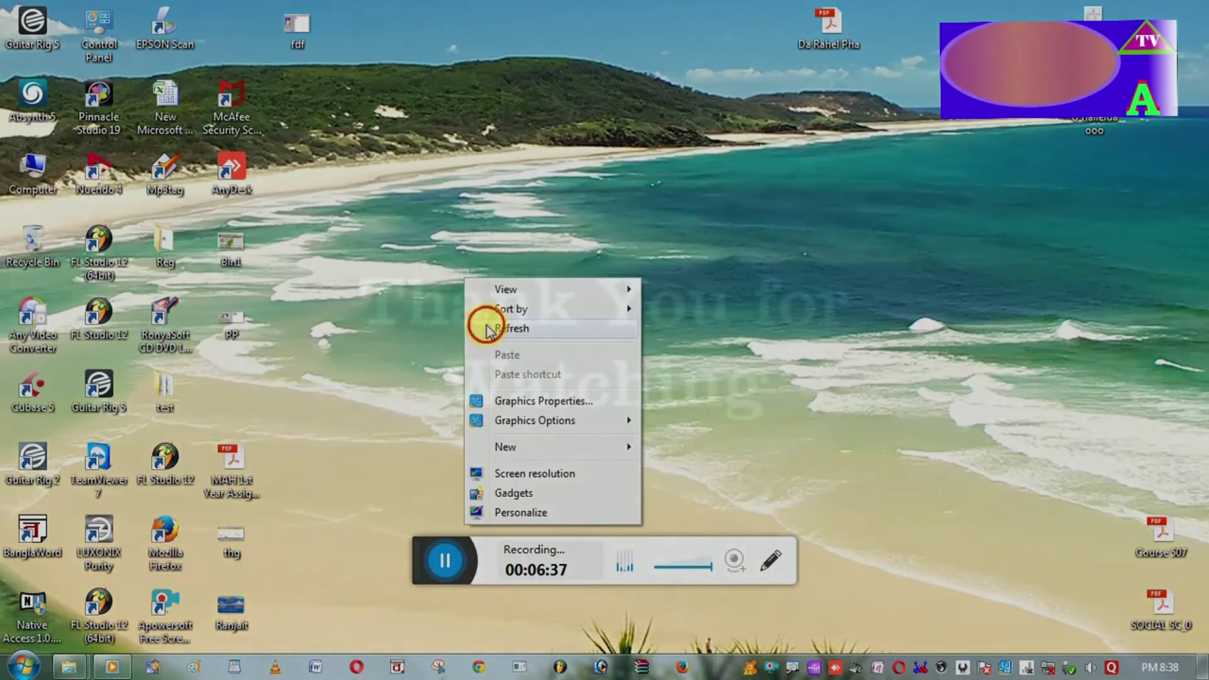
click(488, 328)
right_click(436, 305)
click(463, 348)
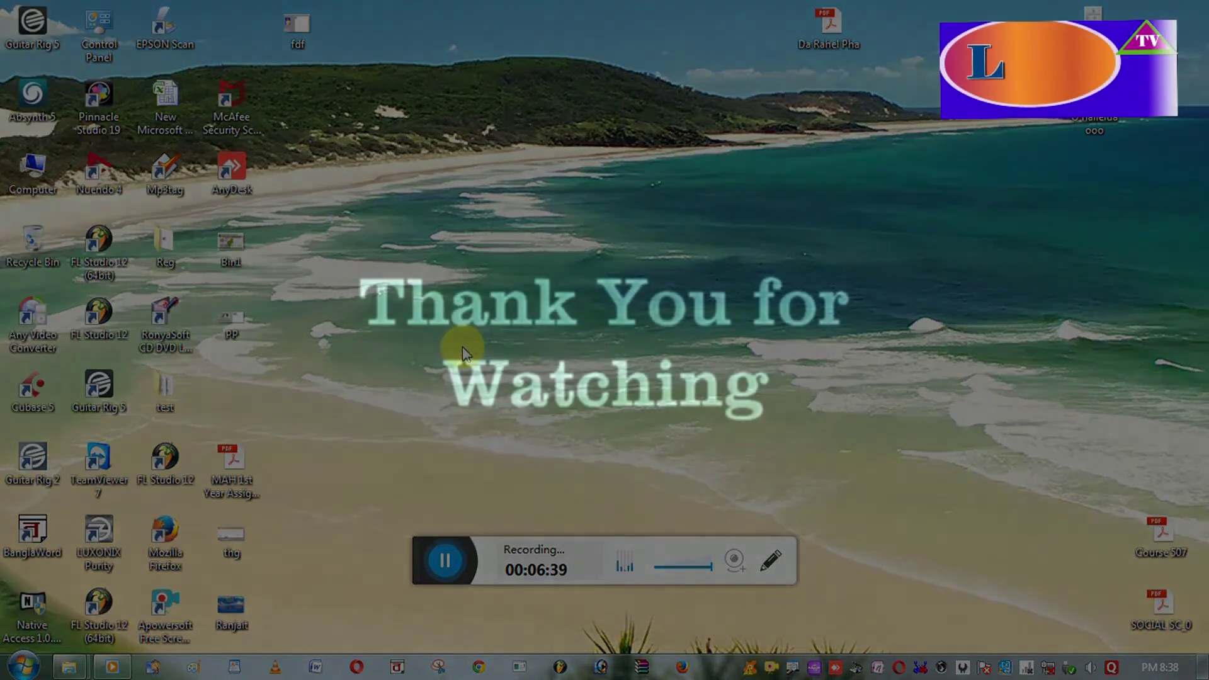
right_click(438, 266)
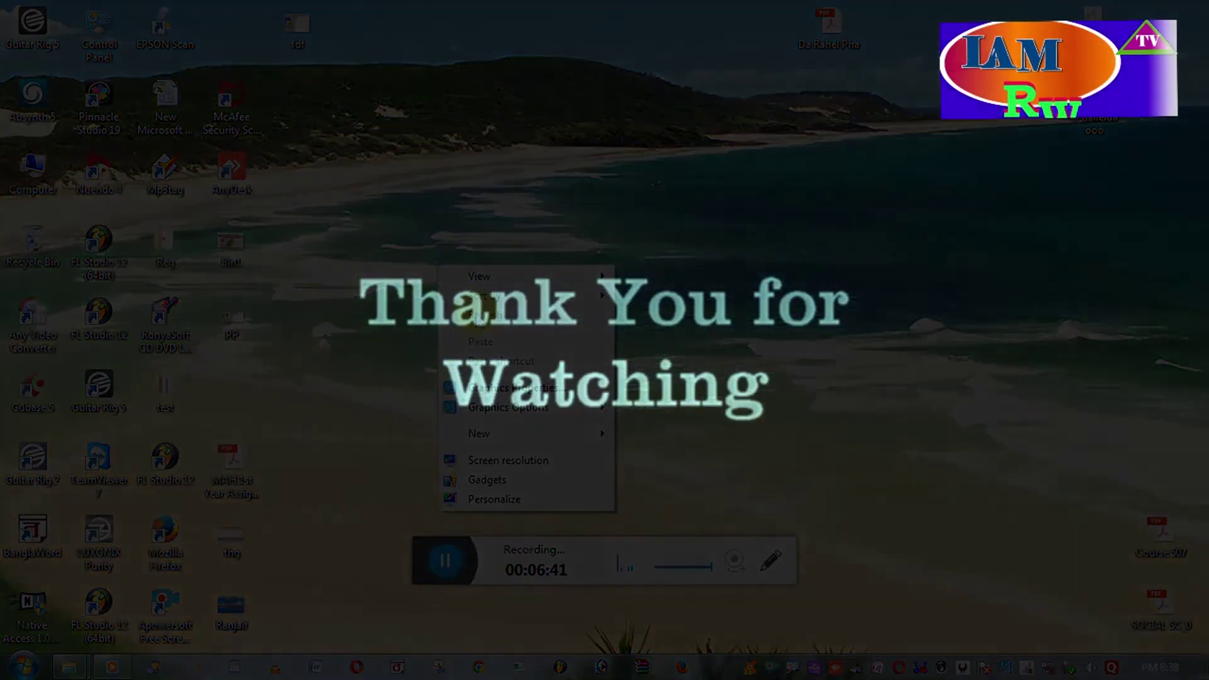